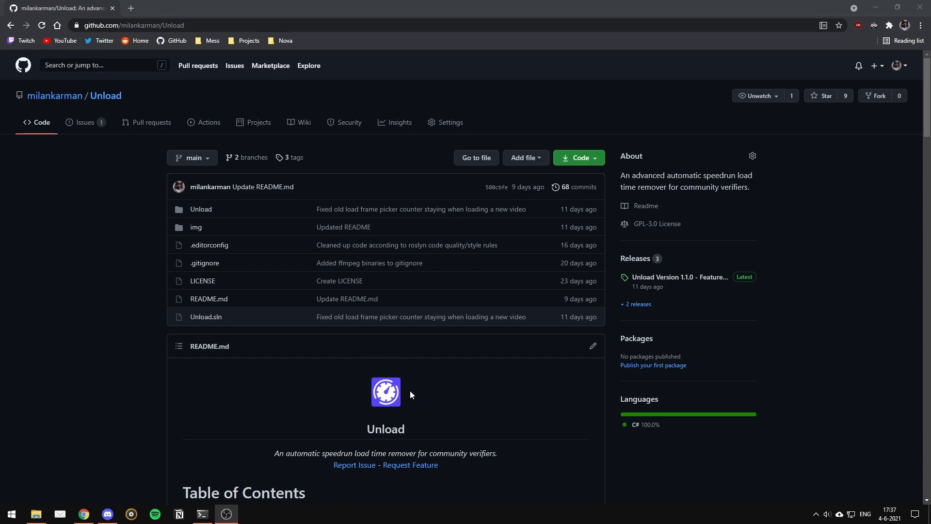
Step: Review the Usage section of the repository's README
{"action": "scroll", "coordinate": [410, 391], "scroll_direction": "down", "scroll_amount": 3}
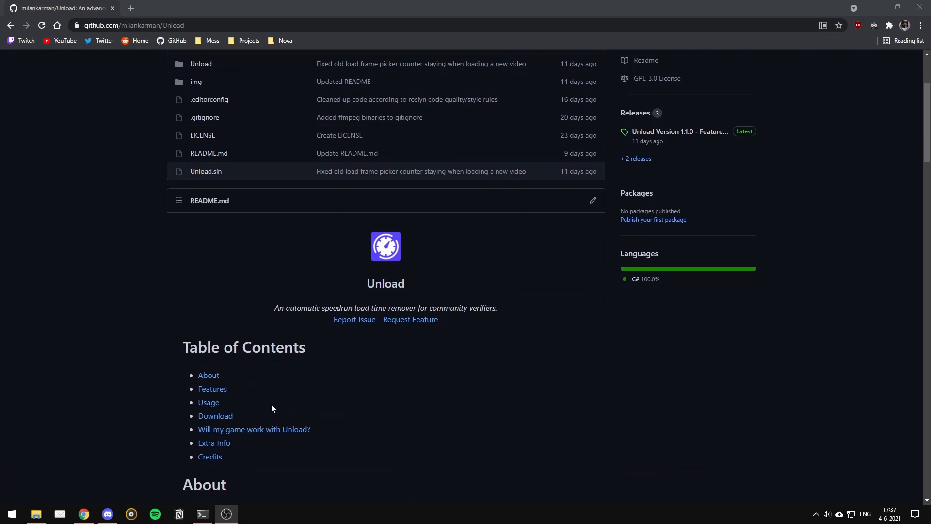
{"action": "left_click", "coordinate": [210, 403]}
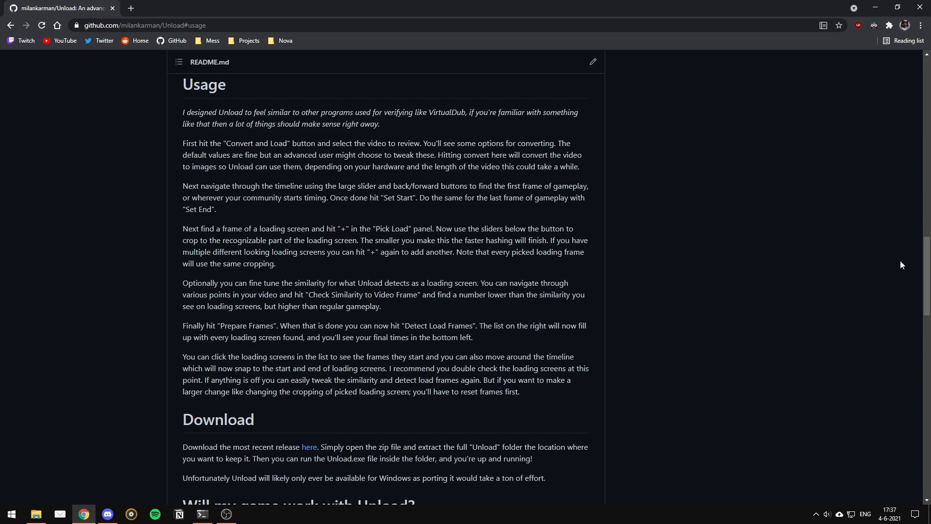
{"action": "left_click_drag", "start_coordinate": [927, 248], "coordinate": [926, 72]}
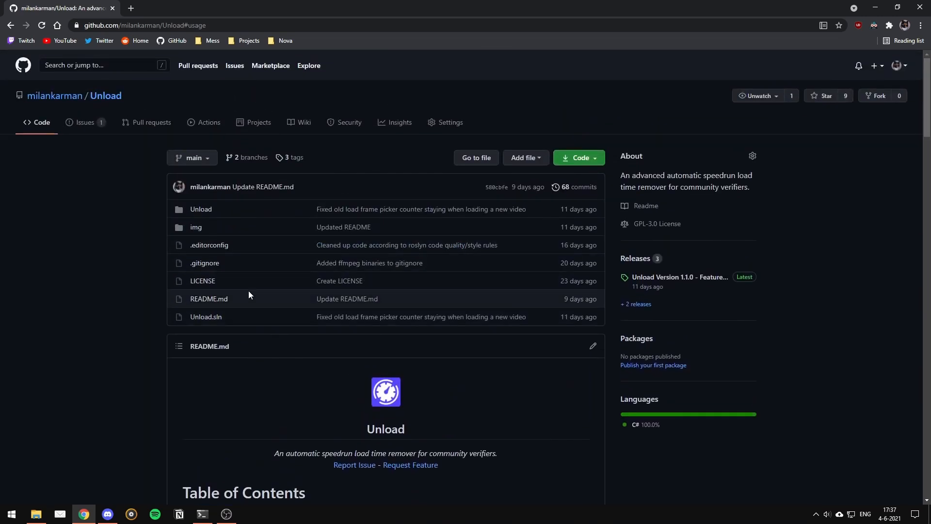
Step: Follow the README's Download section to the releases page and save Unload.1.1.0.zip in the Downloads folder
{"action": "scroll", "coordinate": [124, 271], "scroll_direction": "down", "scroll_amount": 7}
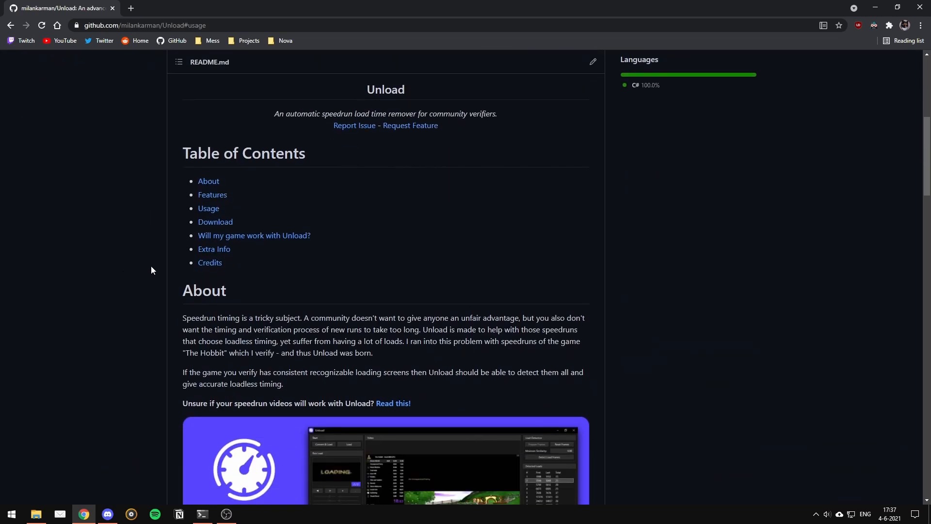
{"action": "left_click", "coordinate": [215, 222]}
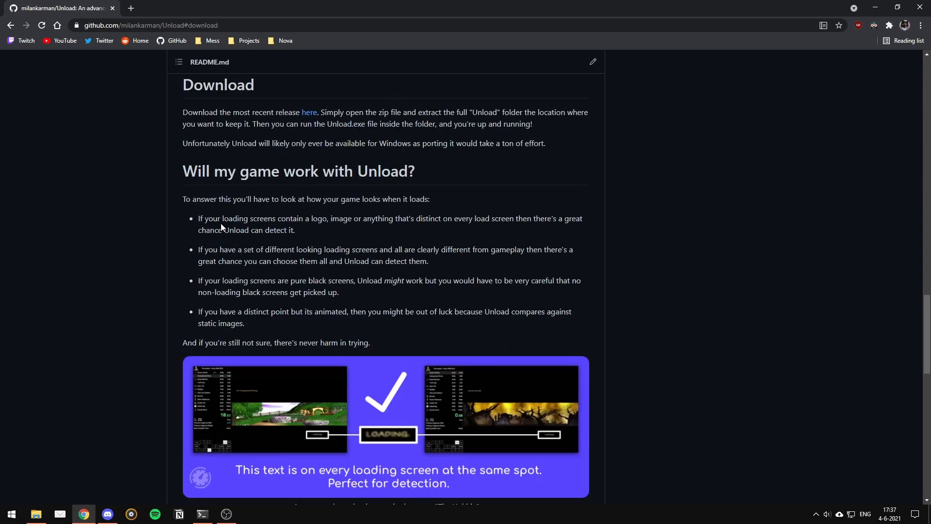
{"action": "left_click", "coordinate": [308, 118]}
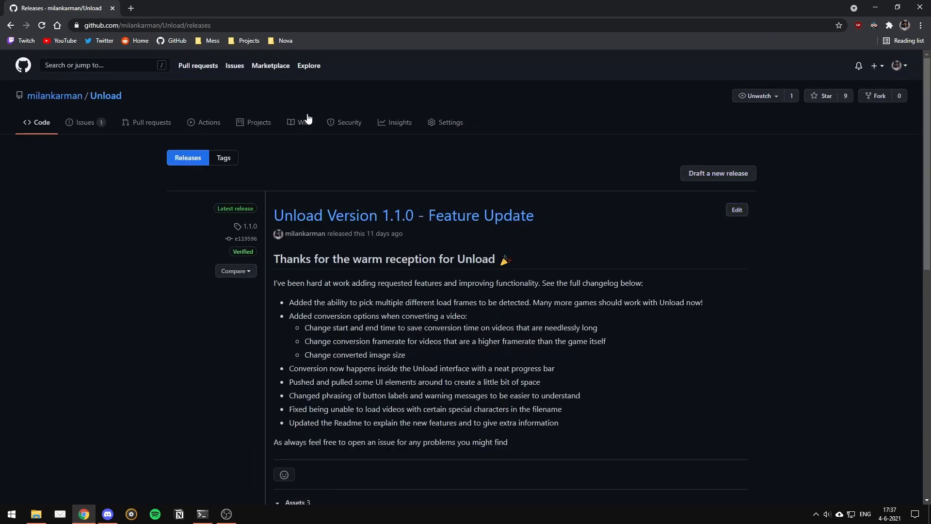
{"action": "scroll", "coordinate": [313, 118], "scroll_direction": "down", "scroll_amount": 2}
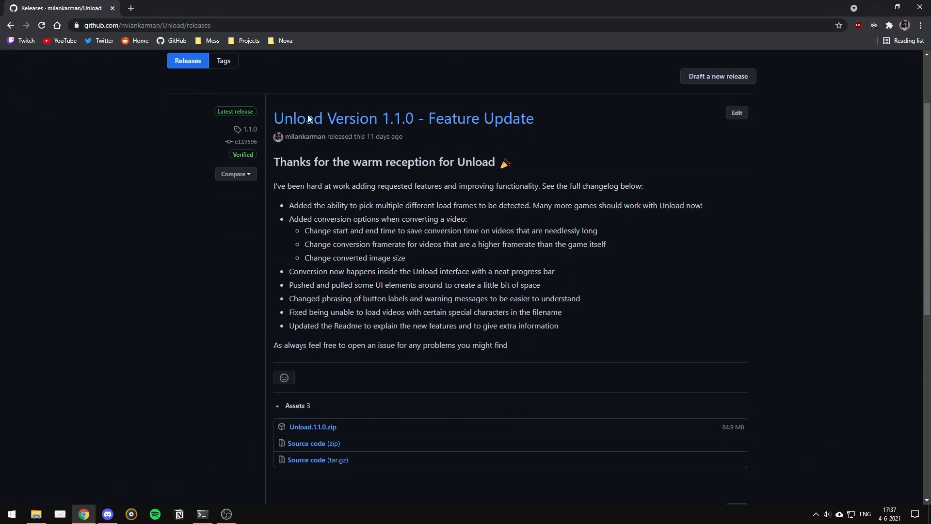
{"action": "left_click", "coordinate": [324, 431]}
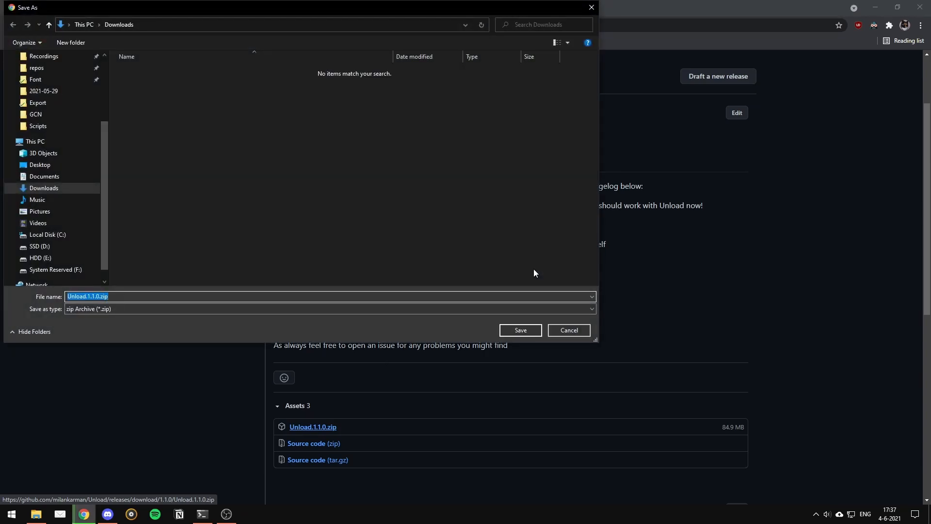
{"action": "left_click", "coordinate": [527, 330]}
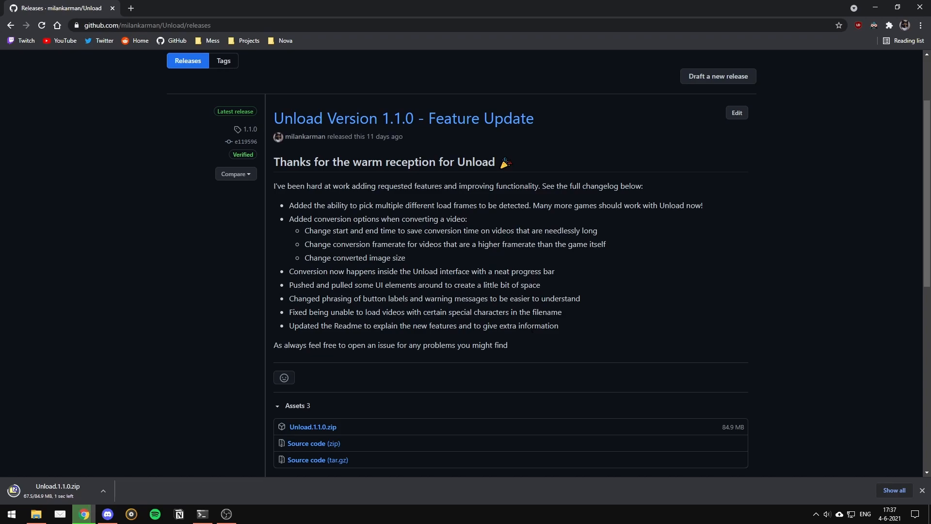
Step: Switch to File Explorer and open Unload.1.1.0.zip from Downloads to show its contents
{"action": "key", "text": "super+e"}
{"action": "left_click_drag", "start_coordinate": [0, 117], "coordinate": [505, 116]}
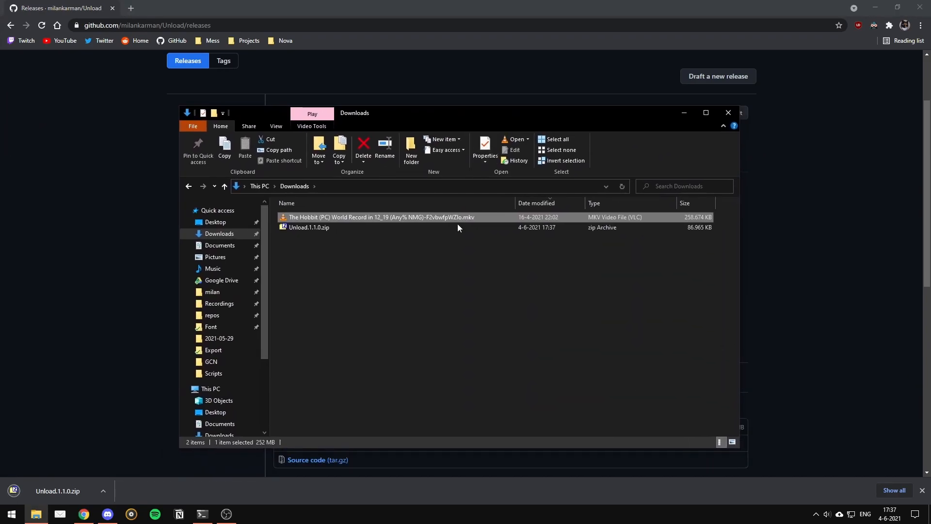
{"action": "left_click", "coordinate": [307, 229]}
{"action": "right_click", "coordinate": [310, 228]}
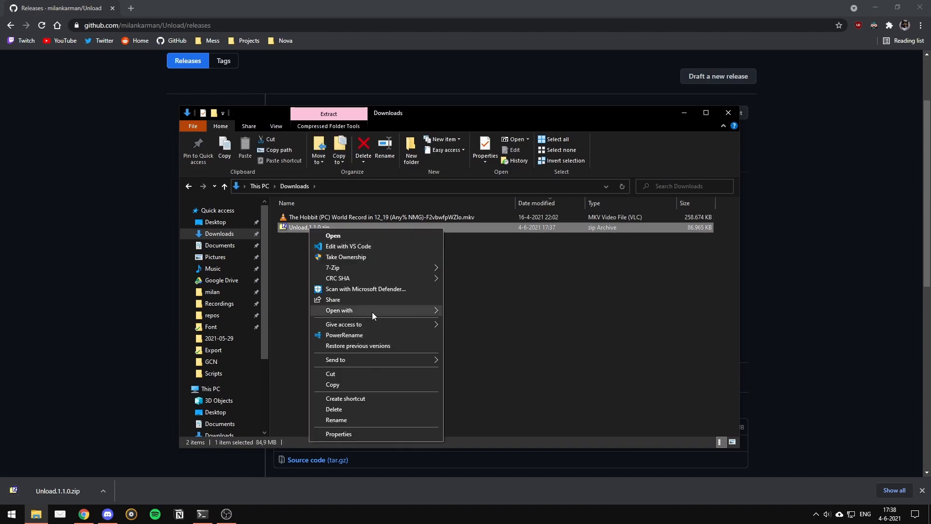
{"action": "mouse_move", "coordinate": [372, 311]}
{"action": "left_click", "coordinate": [489, 343]}
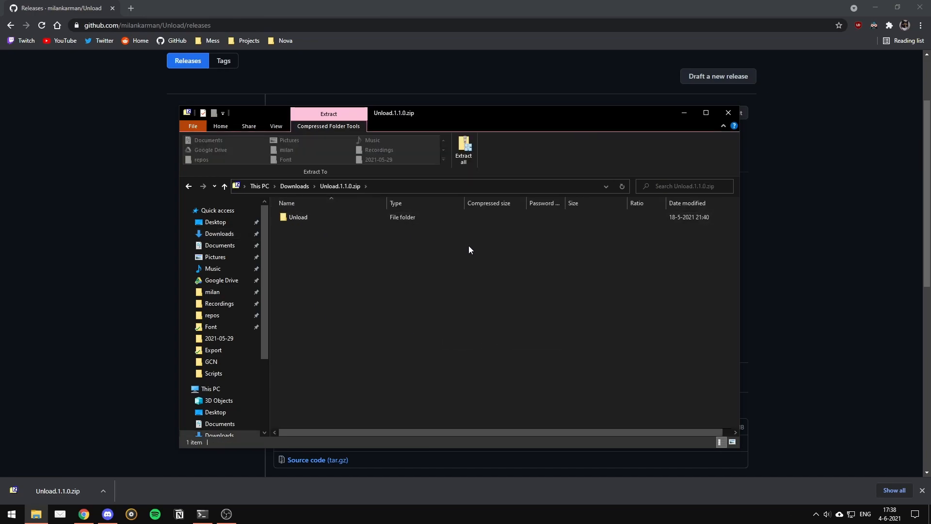
Step: Move the Unload folder out of the zip archive to the Desktop
{"action": "left_click", "coordinate": [334, 221]}
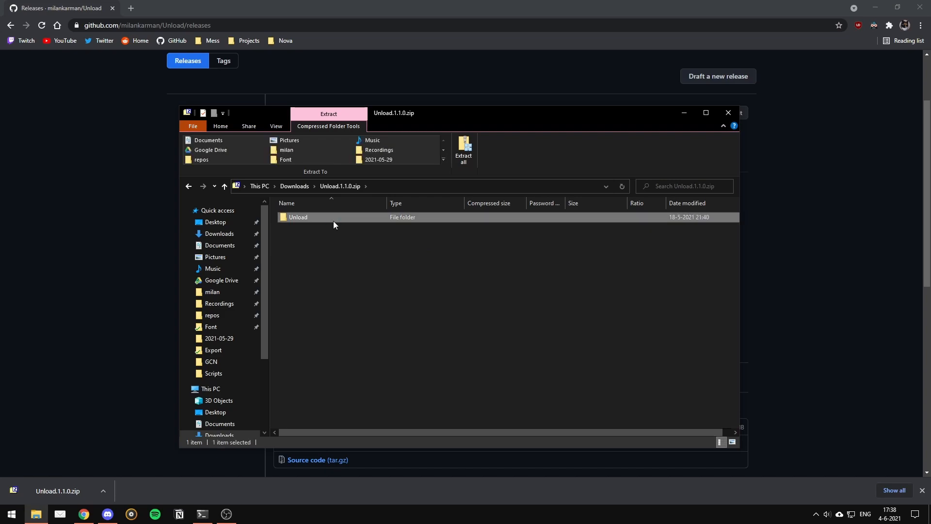
{"action": "right_click", "coordinate": [333, 220]}
{"action": "left_click", "coordinate": [358, 253]}
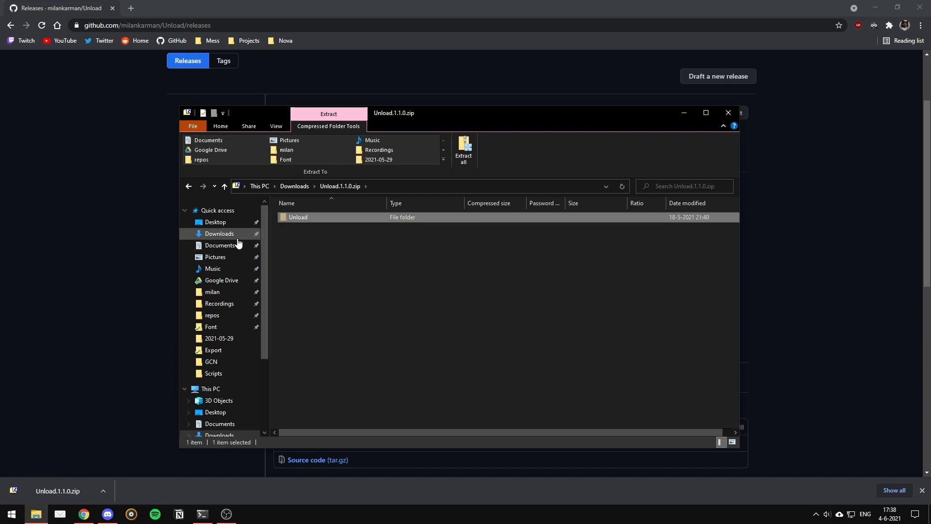
{"action": "left_click", "coordinate": [231, 226]}
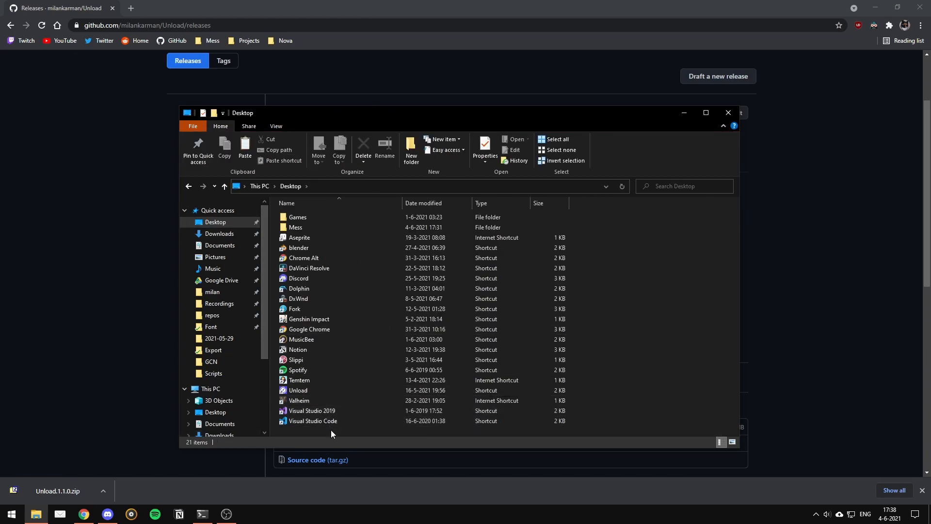
{"action": "right_click", "coordinate": [330, 430]}
{"action": "left_click", "coordinate": [356, 326]}
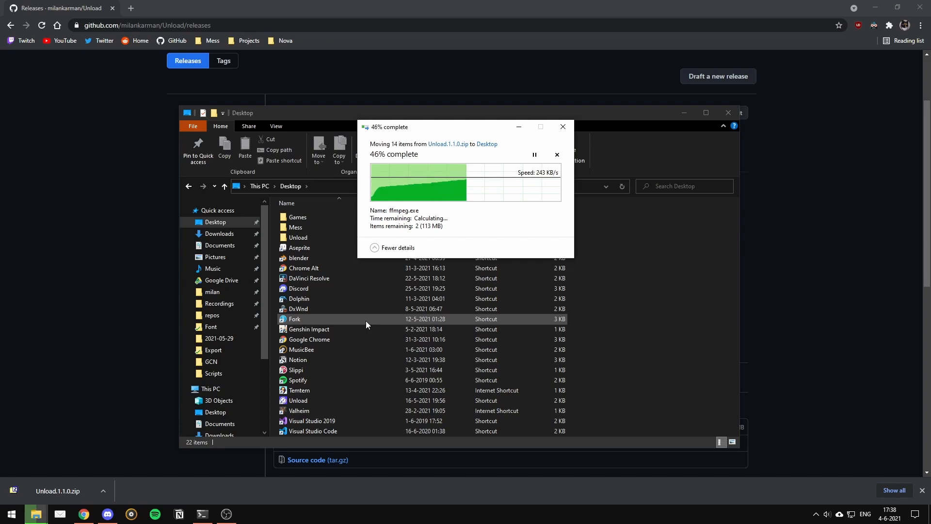
Step: Run Unload.exe from the Desktop's Unload folder, allowing it past SmartScreen, and maximize the Unload window
{"action": "double_click", "coordinate": [301, 238]}
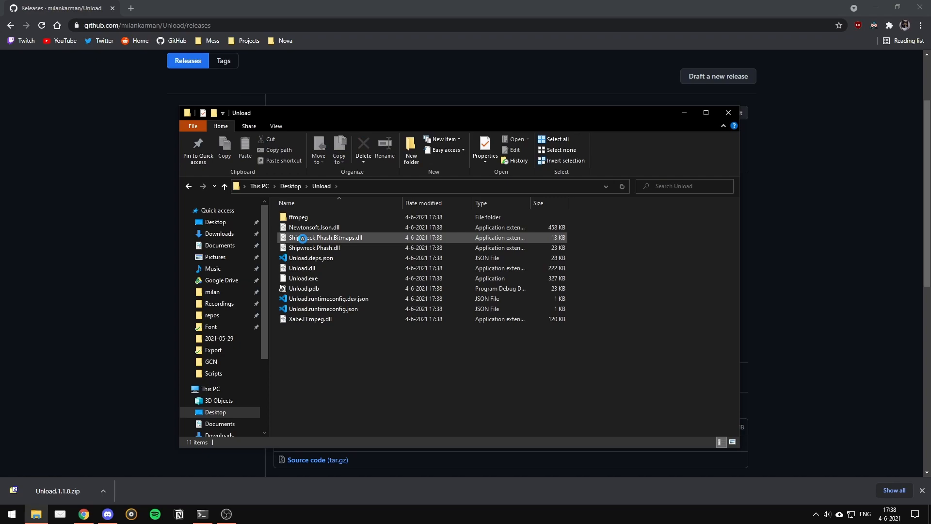
{"action": "double_click", "coordinate": [302, 278]}
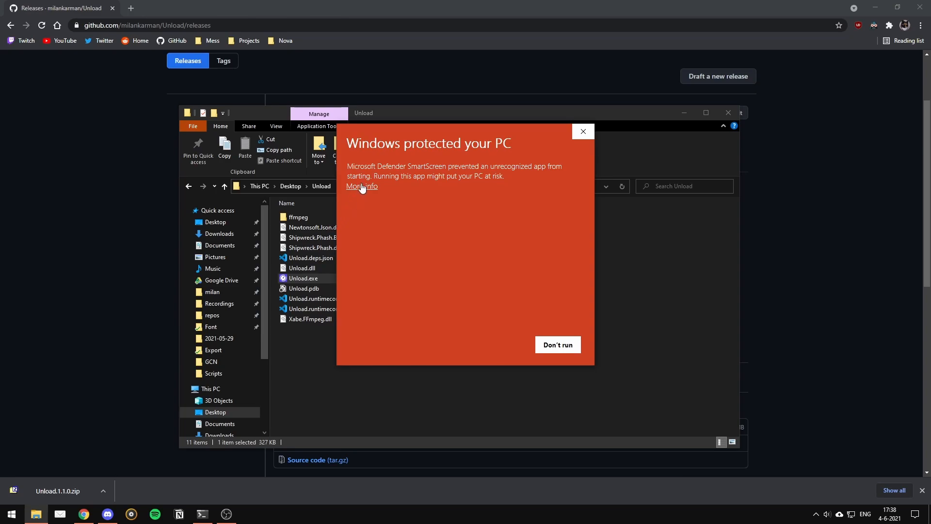
{"action": "left_click", "coordinate": [361, 187]}
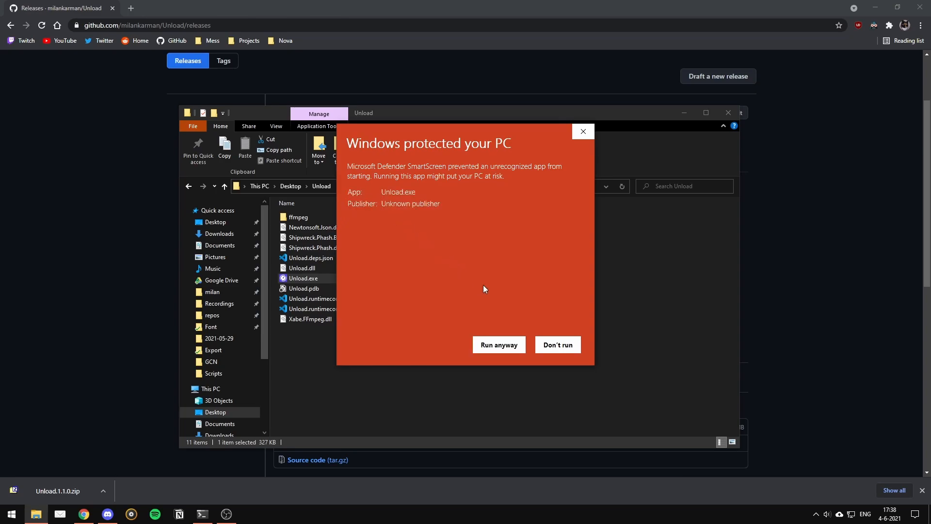
{"action": "left_click", "coordinate": [491, 345]}
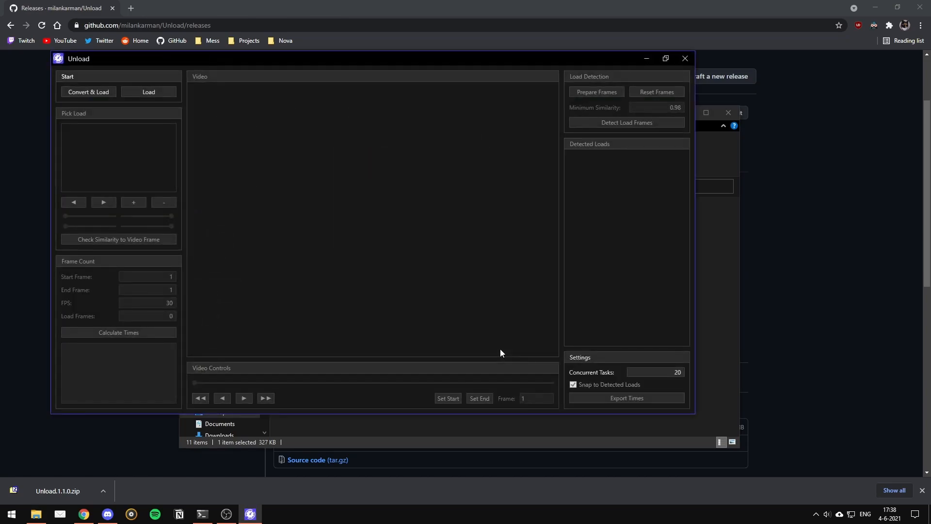
{"action": "left_click", "coordinate": [666, 59]}
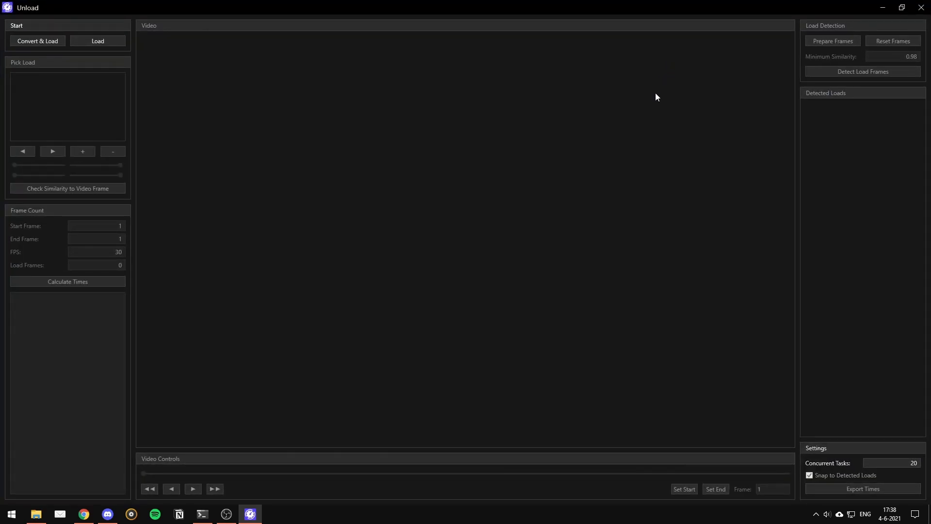
Step: Choose The Hobbit (PC) World Record .mkv video from Downloads for Convert & Load
{"action": "left_click", "coordinate": [36, 41]}
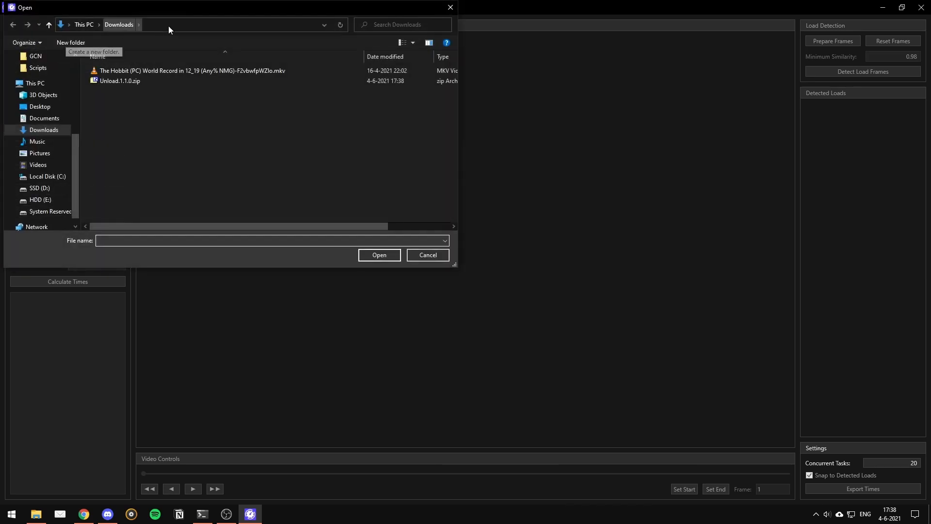
{"action": "left_click_drag", "start_coordinate": [218, 12], "coordinate": [440, 135]}
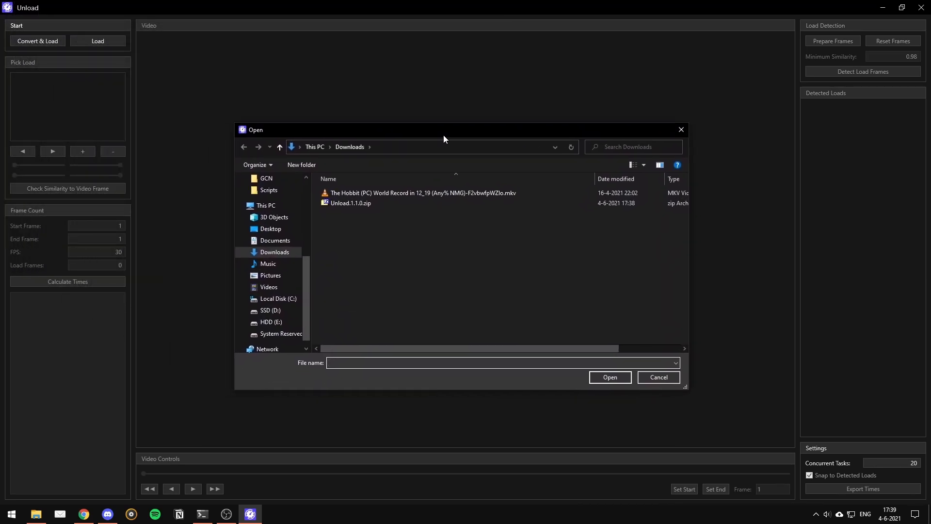
{"action": "left_click", "coordinate": [434, 194]}
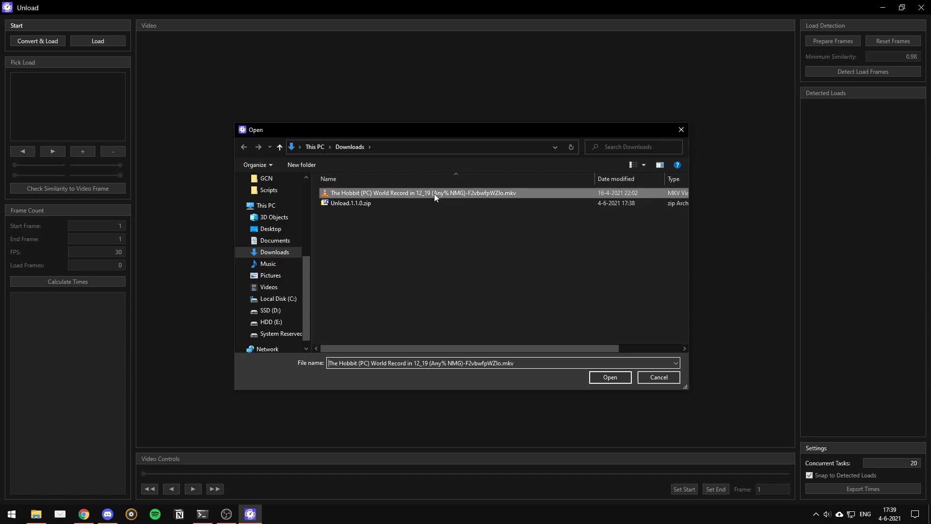
{"action": "left_click", "coordinate": [615, 382]}
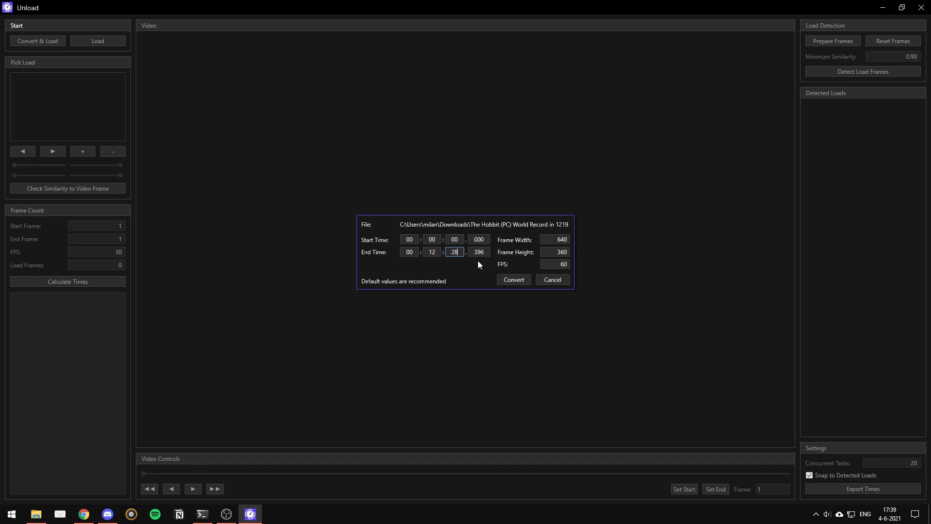
Step: Set the milliseconds of the conversion end time to 000, convert the video, and return to the Unload window
{"action": "key", "text": "Tab"}
{"action": "type", "text": "000"}
{"action": "left_click", "coordinate": [562, 265]}
{"action": "left_click", "coordinate": [559, 252]}
{"action": "left_click", "coordinate": [511, 280]}
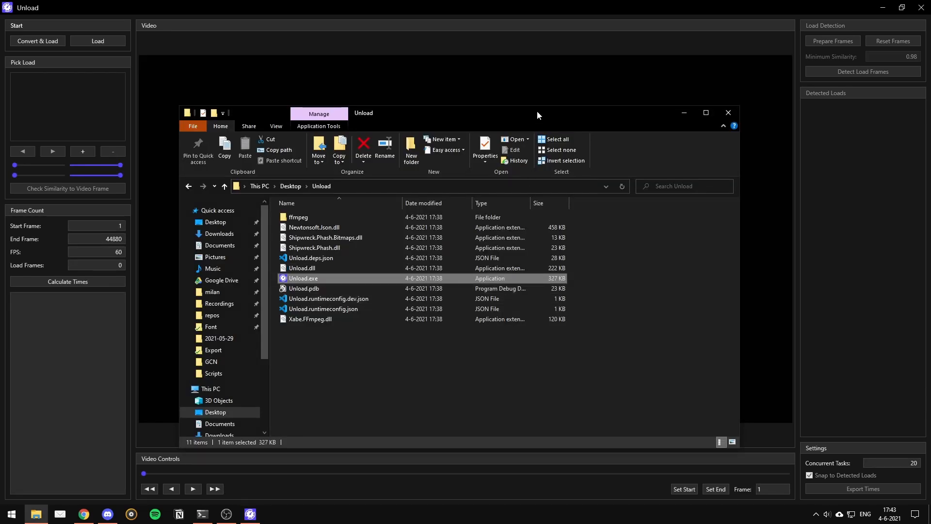
{"action": "left_click", "coordinate": [549, 72]}
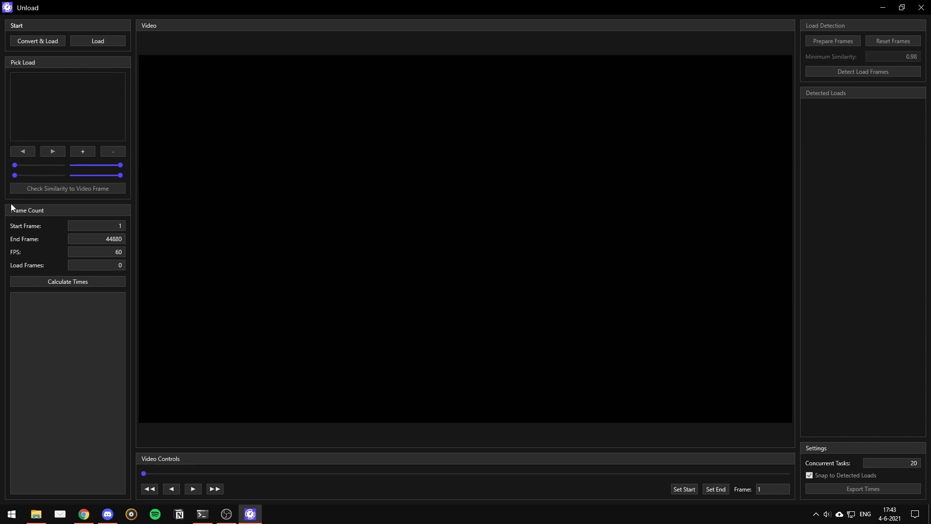
{"action": "left_click", "coordinate": [89, 225]}
{"action": "left_click", "coordinate": [95, 239]}
{"action": "double_click", "coordinate": [914, 463]}
{"action": "left_click", "coordinate": [905, 464]}
Step: Scrub the video timeline to about frame 2130 and advance seven single frames
{"action": "left_click_drag", "start_coordinate": [144, 473], "coordinate": [177, 475]}
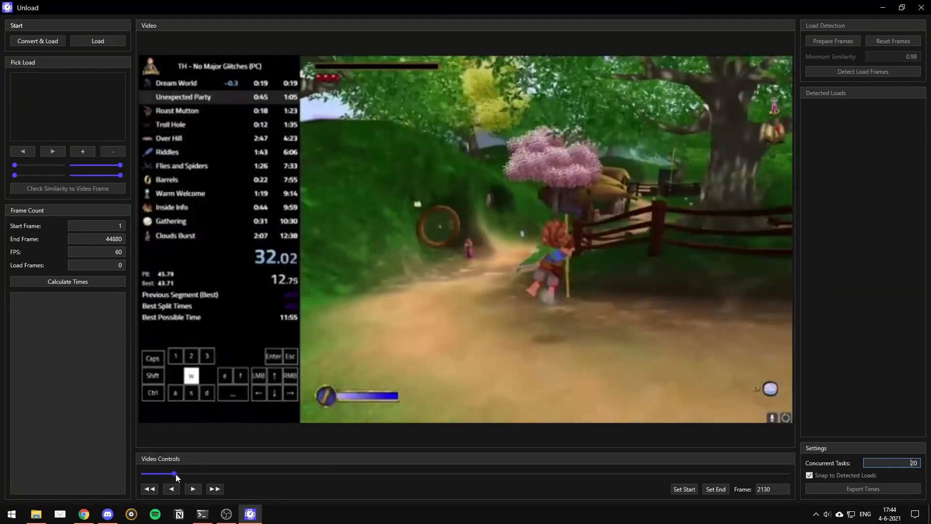
{"action": "left_click", "coordinate": [192, 491]}
{"action": "left_click", "coordinate": [192, 492]}
{"action": "left_click", "coordinate": [192, 492]}
{"action": "left_click", "coordinate": [191, 492]}
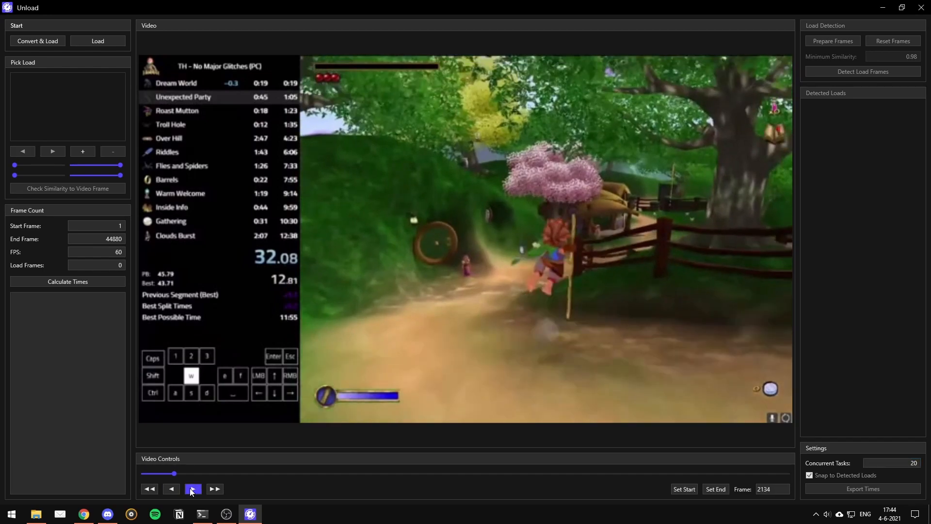
{"action": "left_click", "coordinate": [192, 492]}
{"action": "left_click", "coordinate": [192, 491]}
{"action": "left_click", "coordinate": [192, 491]}
Step: Skip forward through the video in larger 15-frame jumps to frame 2287
{"action": "left_click", "coordinate": [215, 489]}
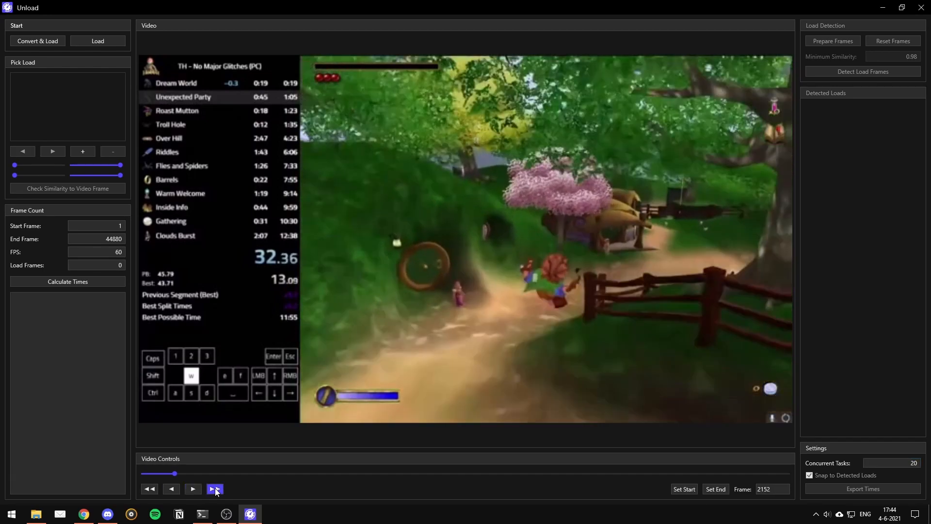
{"action": "left_click", "coordinate": [215, 490]}
{"action": "left_click", "coordinate": [216, 489]}
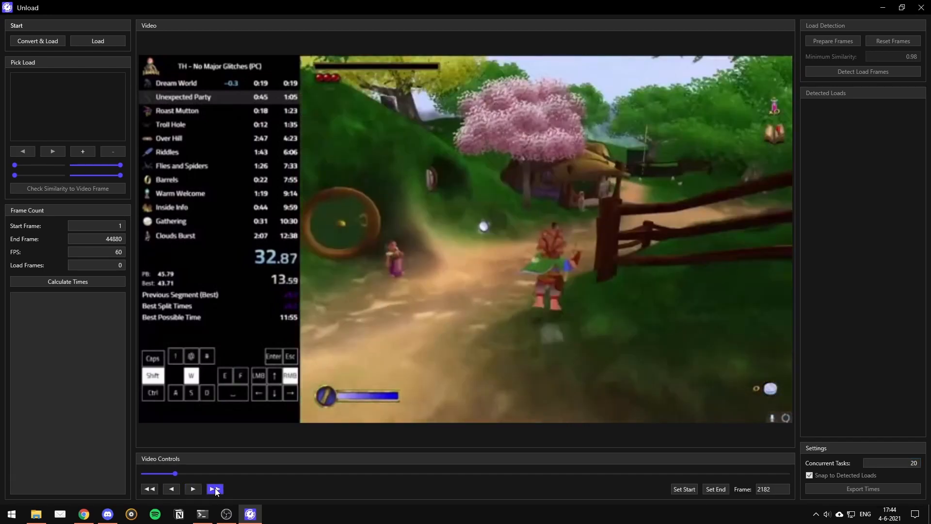
{"action": "left_click", "coordinate": [215, 490]}
{"action": "left_click", "coordinate": [215, 489]}
{"action": "left_click", "coordinate": [215, 490]}
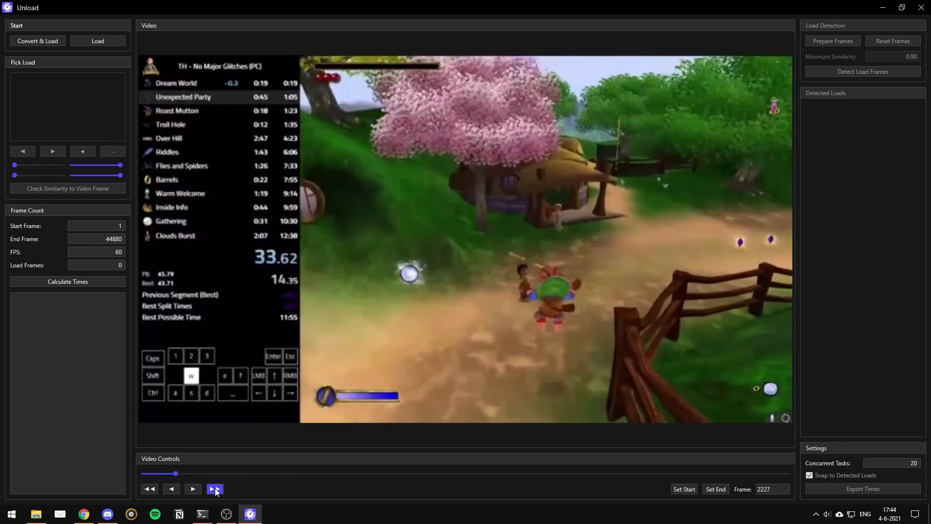
{"action": "left_click", "coordinate": [215, 490]}
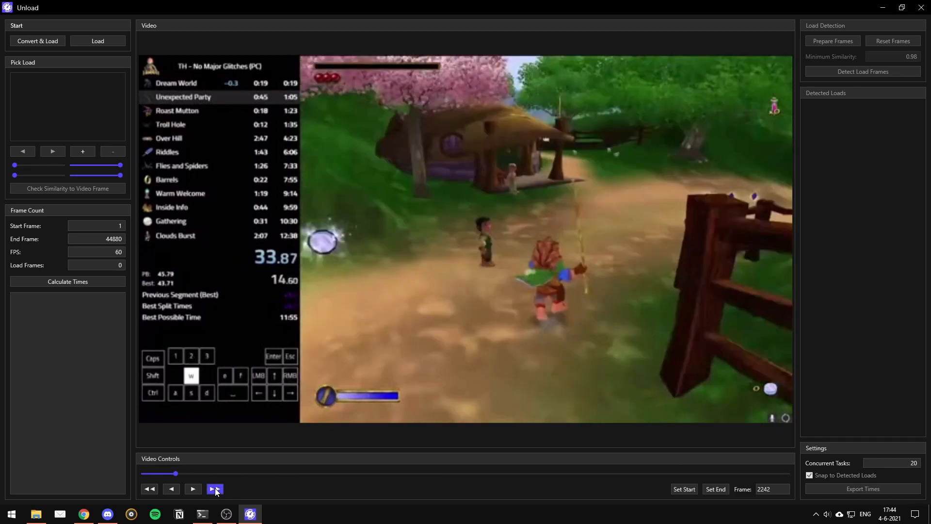
{"action": "left_click", "coordinate": [216, 490]}
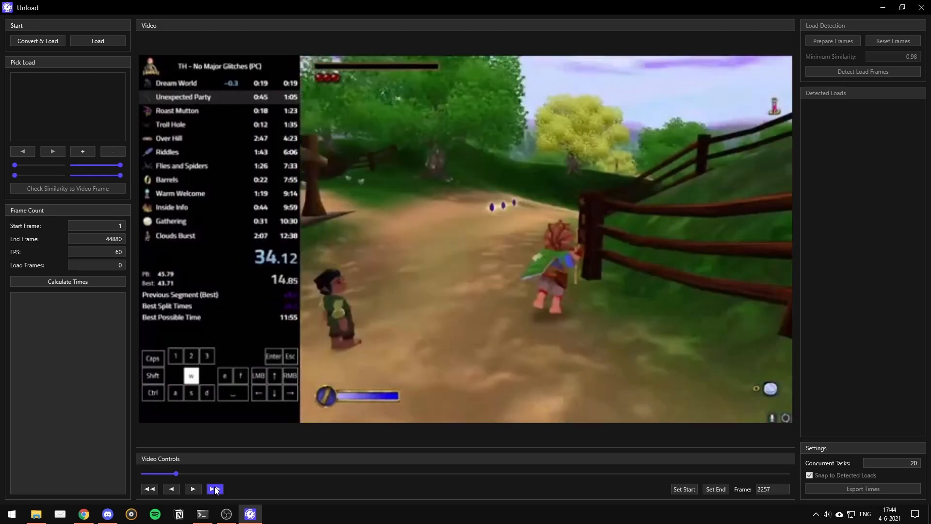
{"action": "left_click", "coordinate": [215, 490]}
{"action": "left_click", "coordinate": [216, 489]}
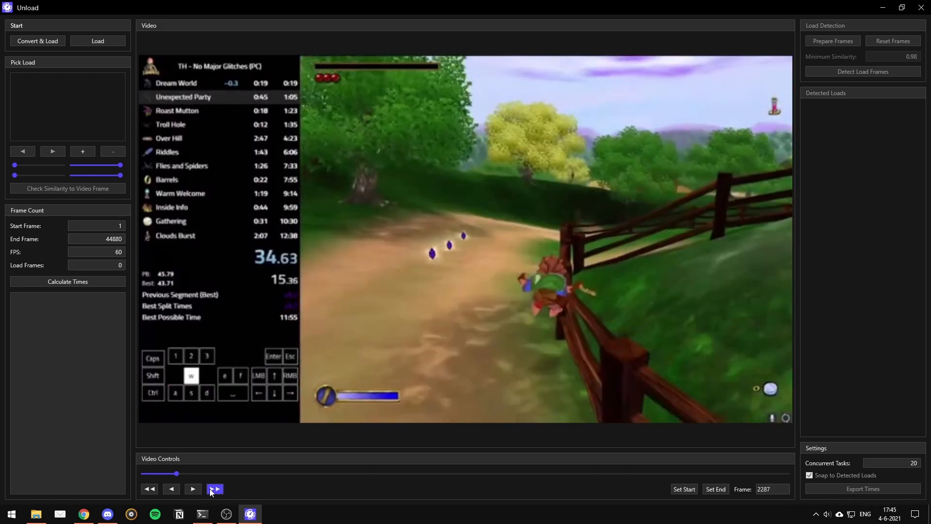
Step: Scrub back to the start of the video and jump backward to the Dream World loading screen at frame 181
{"action": "left_click", "coordinate": [150, 489]}
{"action": "left_click", "coordinate": [213, 490]}
{"action": "left_click_drag", "start_coordinate": [177, 474], "coordinate": [146, 470]}
{"action": "left_click", "coordinate": [145, 491]}
{"action": "left_click", "coordinate": [145, 491]}
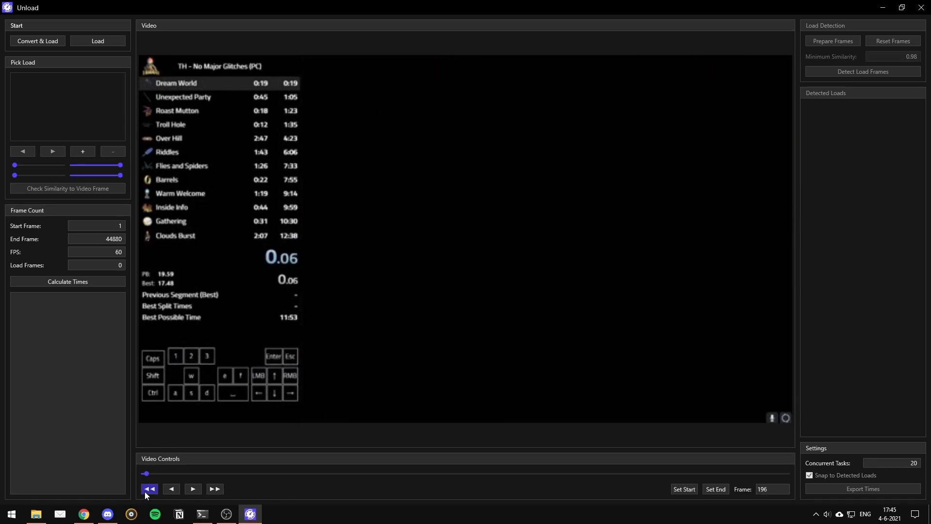
{"action": "left_click", "coordinate": [143, 490]}
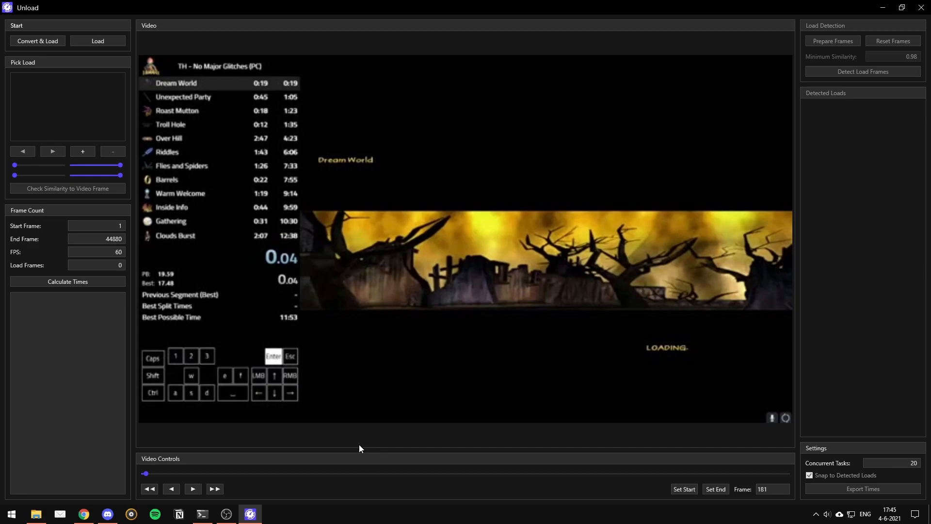
Step: Scrub to frame 80 and jump forward in 15-frame steps past the title menu to frame 185
{"action": "left_click_drag", "start_coordinate": [147, 476], "coordinate": [145, 477]}
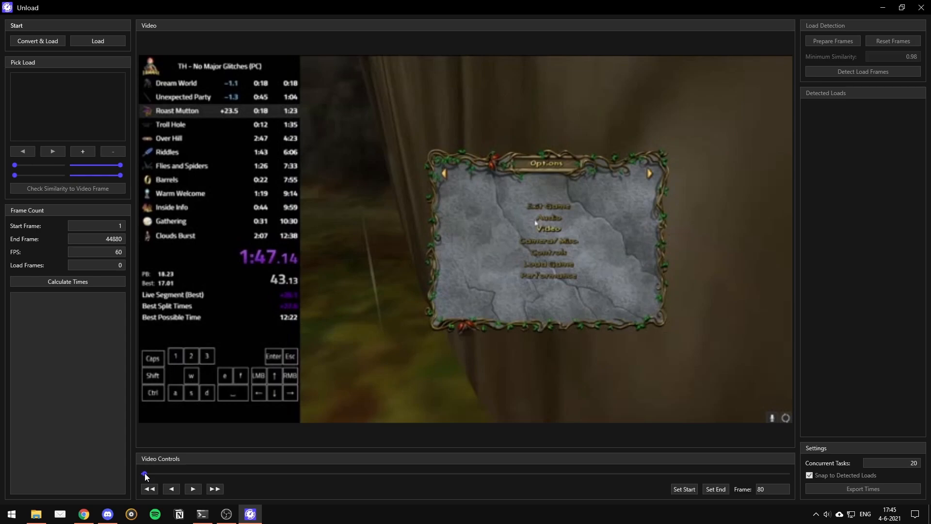
{"action": "left_click", "coordinate": [217, 489]}
{"action": "left_click", "coordinate": [216, 489]}
{"action": "left_click", "coordinate": [216, 489]}
{"action": "left_click", "coordinate": [216, 490]}
{"action": "left_click", "coordinate": [217, 489]}
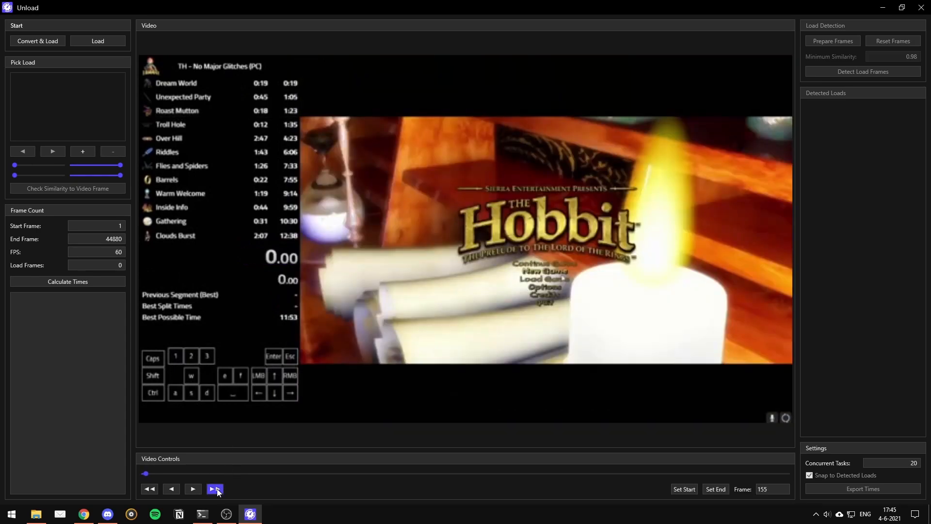
{"action": "left_click", "coordinate": [215, 493]}
{"action": "left_click", "coordinate": [213, 492]}
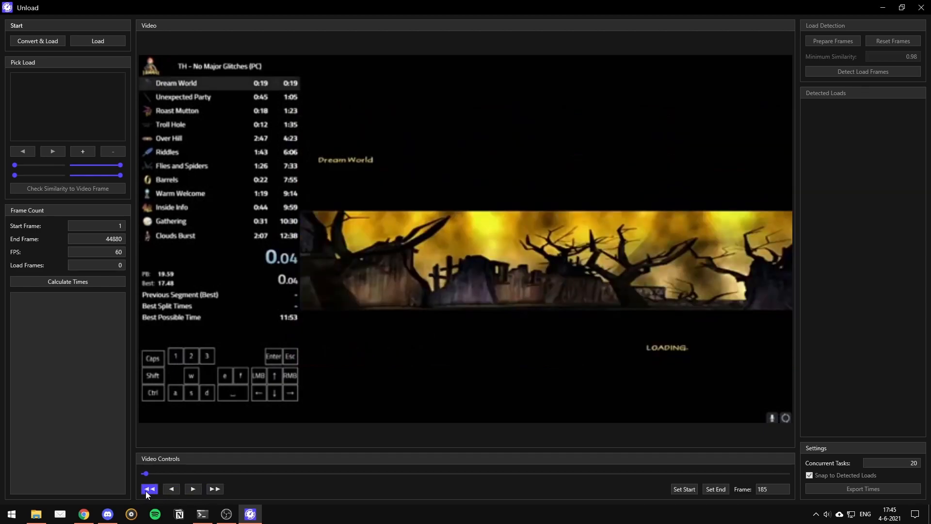
Step: Step to frame 177, the first black frame after the title menu, and set it as the start frame
{"action": "left_click", "coordinate": [147, 491]}
{"action": "left_click", "coordinate": [191, 491]}
{"action": "left_click", "coordinate": [191, 493]}
{"action": "left_click", "coordinate": [191, 493]}
{"action": "left_click", "coordinate": [191, 494]}
{"action": "left_click", "coordinate": [191, 493]}
{"action": "left_click", "coordinate": [191, 493]}
{"action": "left_click", "coordinate": [191, 493]}
{"action": "left_click", "coordinate": [172, 490]}
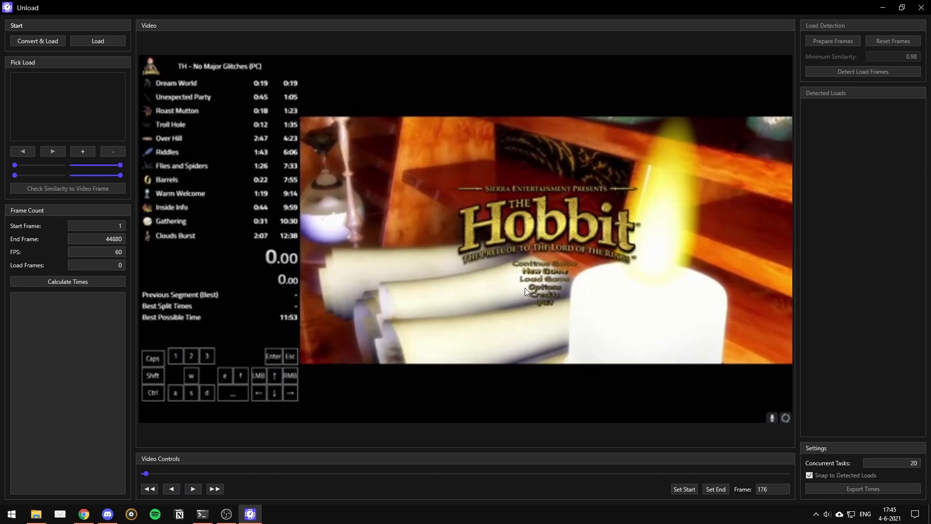
{"action": "left_click", "coordinate": [192, 490]}
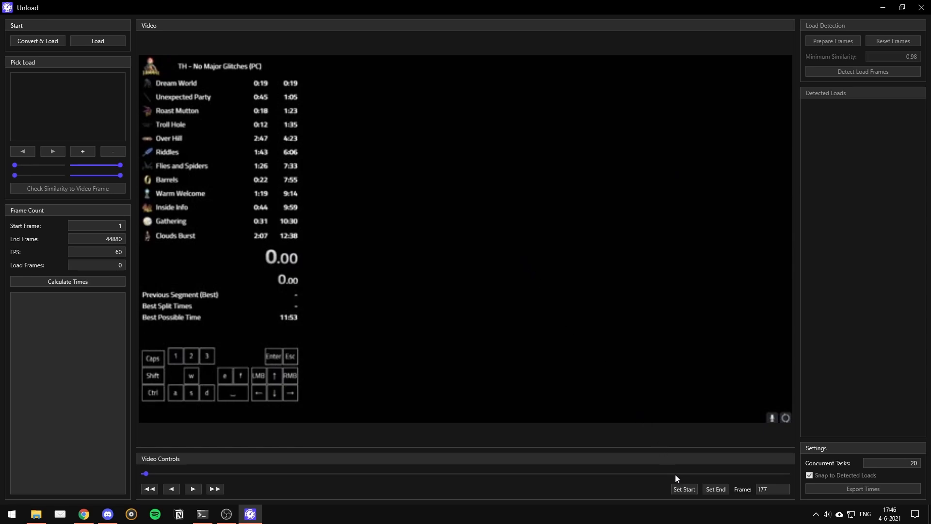
{"action": "left_click", "coordinate": [683, 490]}
Step: Scrub near the end of the video, step to frame 44805, and set it as the end frame
{"action": "left_click_drag", "start_coordinate": [146, 473], "coordinate": [785, 472]}
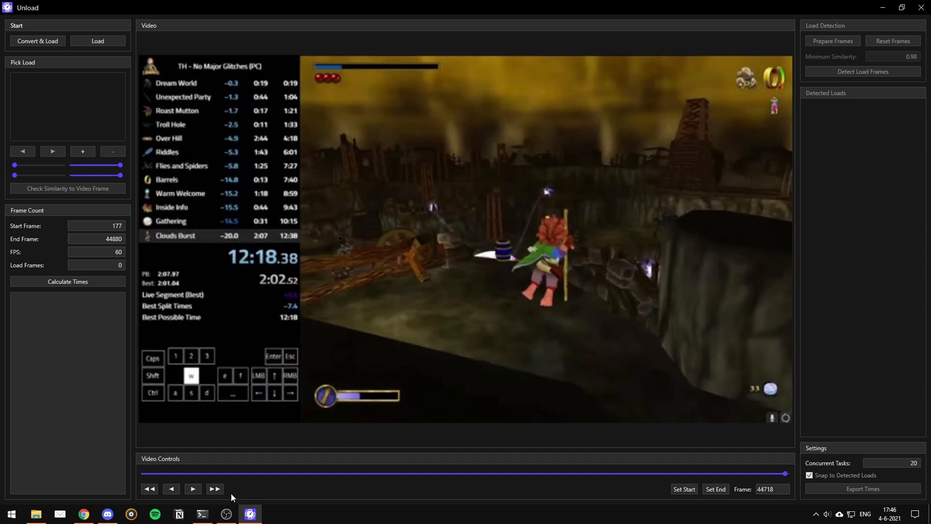
{"action": "left_click", "coordinate": [219, 487]}
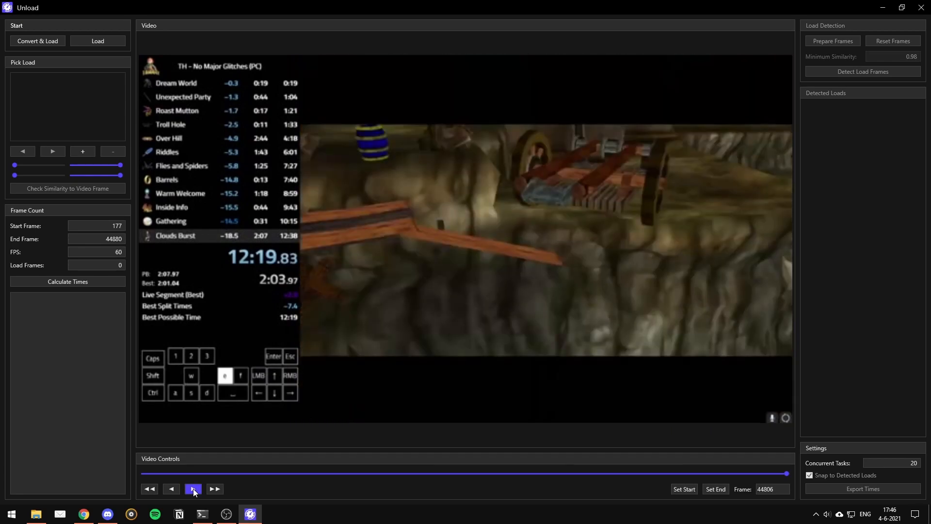
{"action": "left_click", "coordinate": [193, 489]}
{"action": "left_click", "coordinate": [172, 489]}
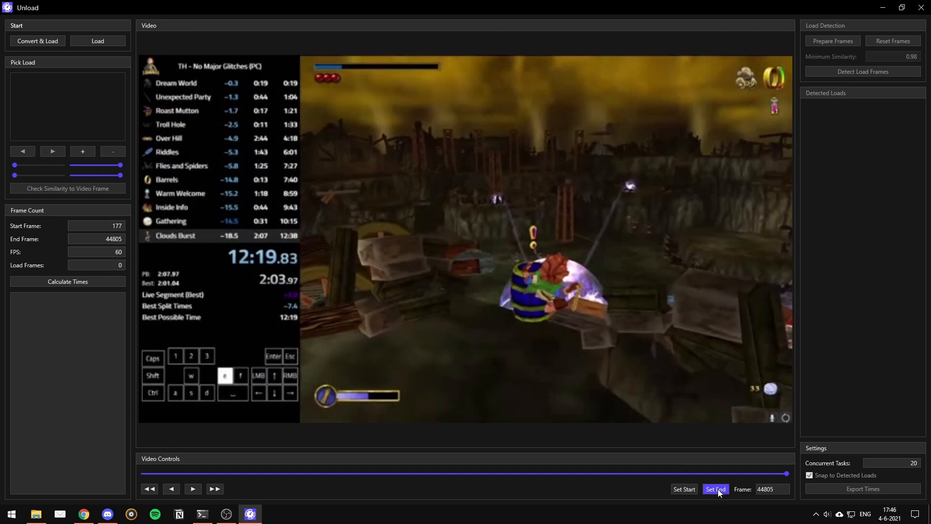
{"action": "left_click", "coordinate": [120, 239]}
Step: Go back to the Dream World loading screen at frame 185 and add it as the load image
{"action": "left_click_drag", "start_coordinate": [786, 474], "coordinate": [144, 473]}
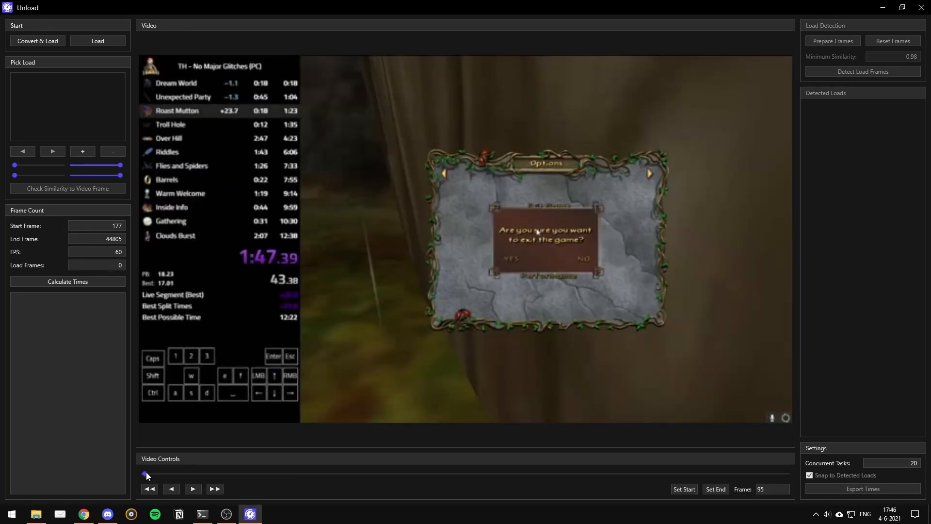
{"action": "left_click", "coordinate": [215, 489]}
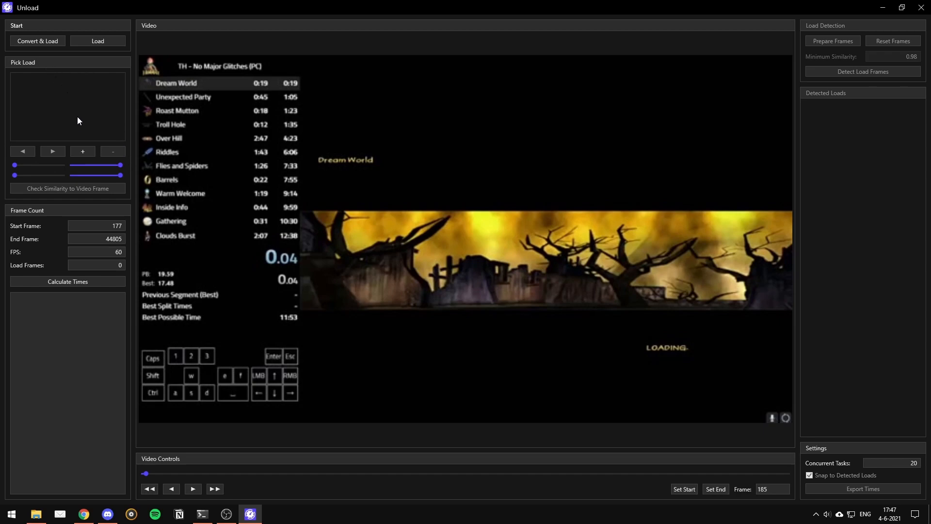
{"action": "left_click", "coordinate": [82, 151]}
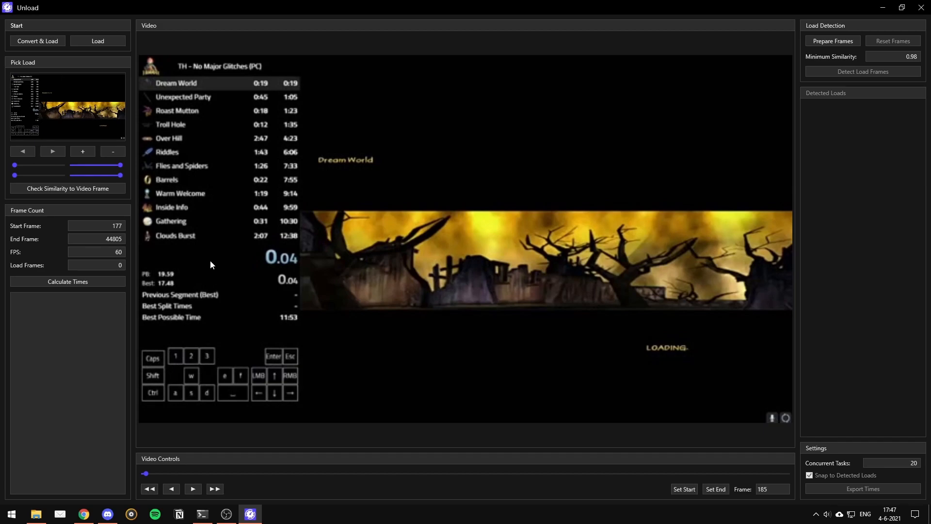
Step: Show the An Unexpected Party loading screen at frame 1349 and crop the load image to only the LOADING text
{"action": "left_click_drag", "start_coordinate": [145, 473], "coordinate": [164, 476]}
{"action": "left_click", "coordinate": [219, 490]}
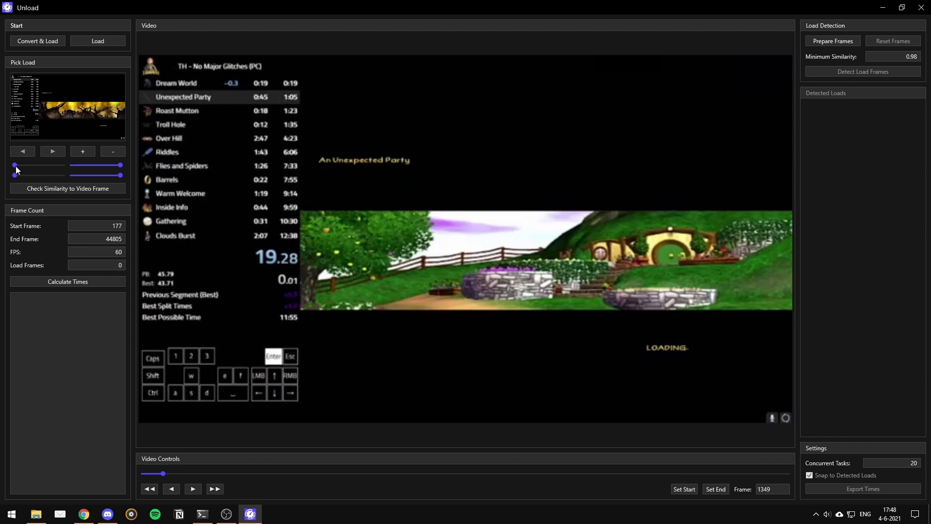
{"action": "left_click_drag", "start_coordinate": [15, 165], "coordinate": [52, 166]}
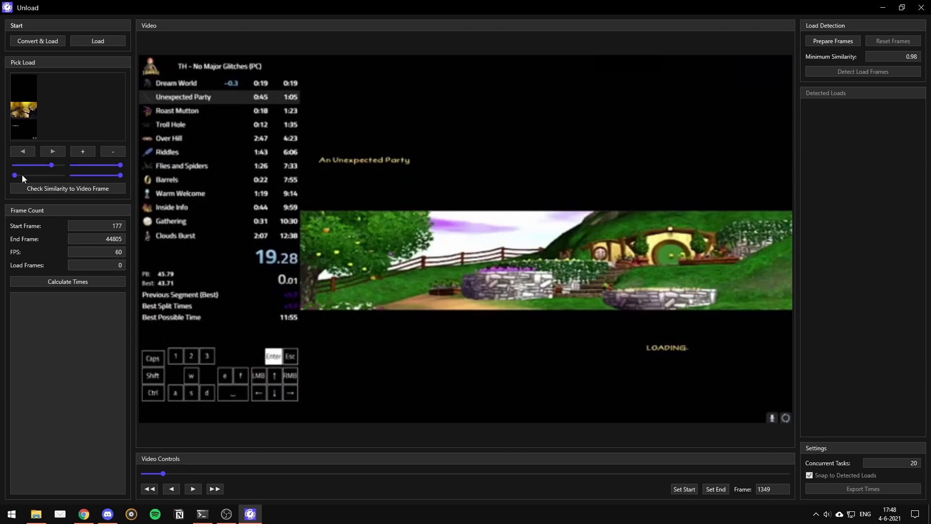
{"action": "left_click_drag", "start_coordinate": [16, 175], "coordinate": [52, 173]}
{"action": "left_click_drag", "start_coordinate": [120, 165], "coordinate": [75, 165]}
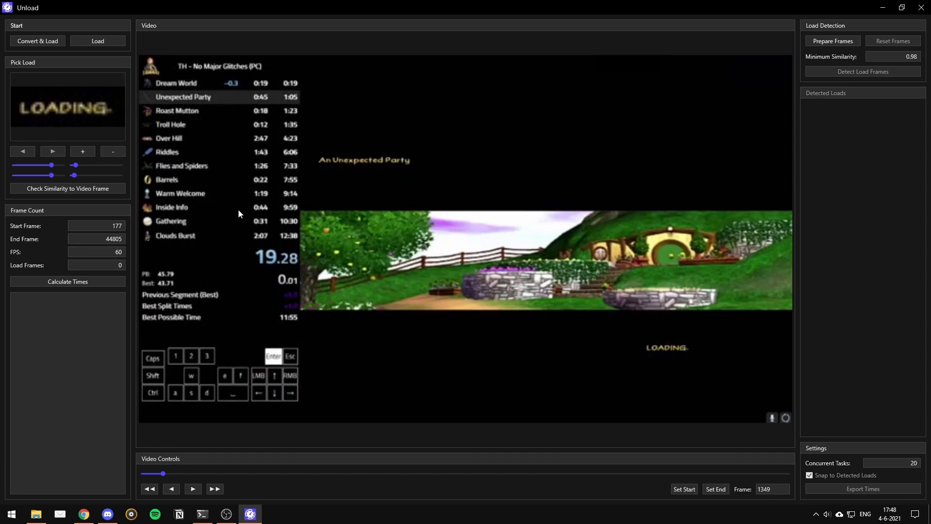
Step: Check the load image's similarity to the loading screen at frame 1349 and to the gameplay at frame 1439
{"action": "left_click", "coordinate": [99, 188]}
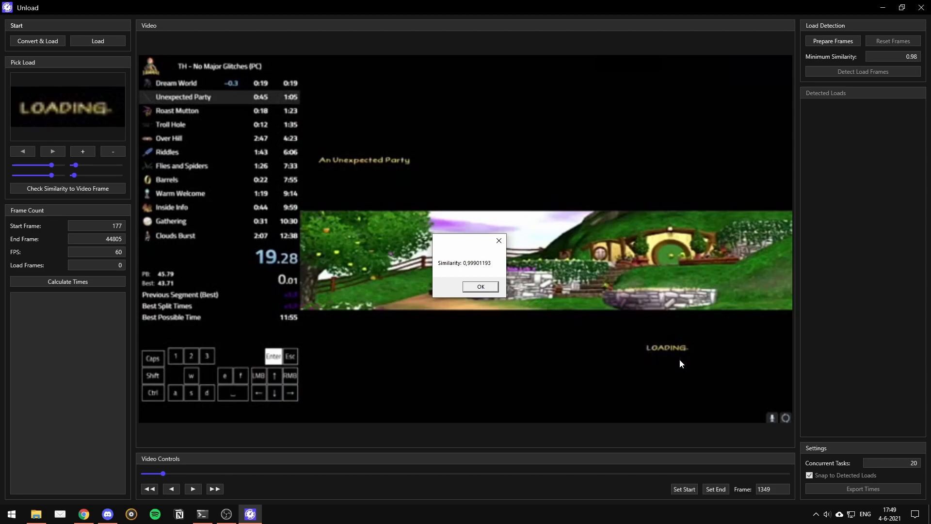
{"action": "left_click", "coordinate": [480, 287]}
{"action": "left_click", "coordinate": [214, 489]}
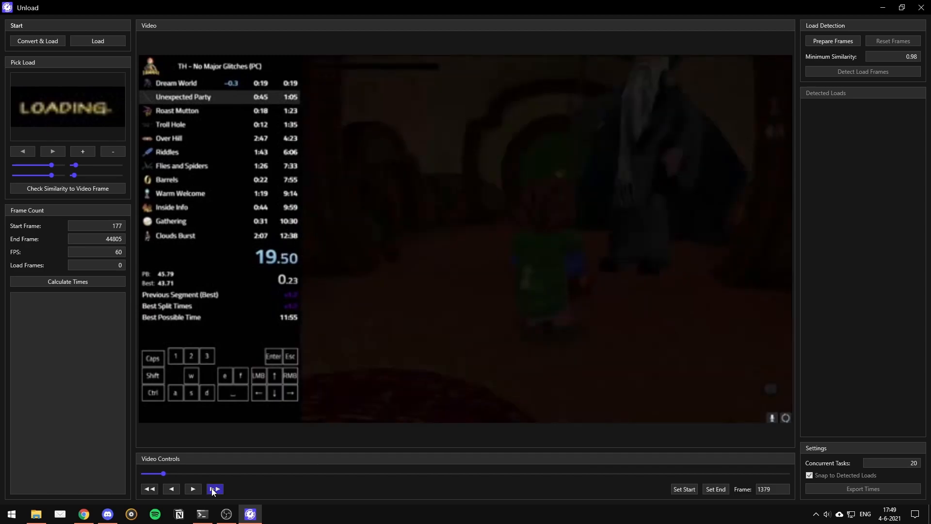
{"action": "left_click", "coordinate": [214, 489]}
{"action": "left_click", "coordinate": [214, 489]}
{"action": "left_click", "coordinate": [69, 190]}
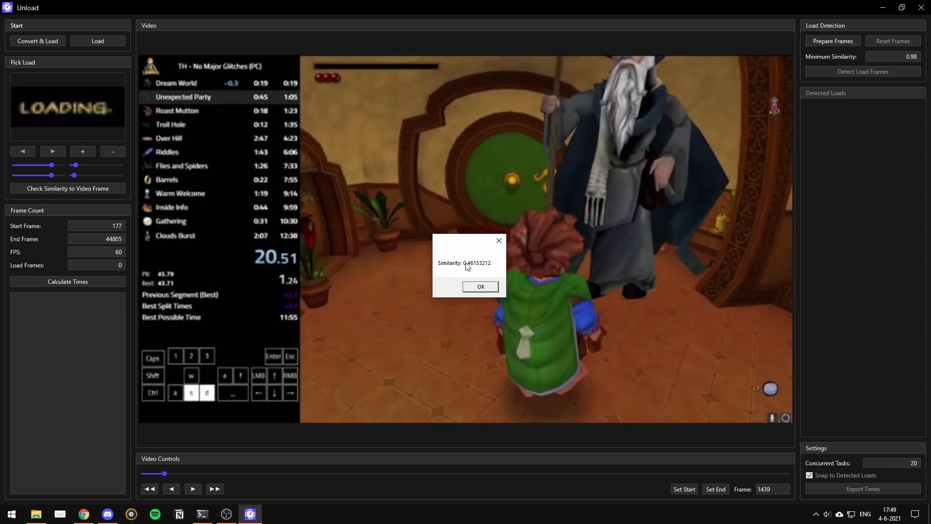
{"action": "left_click", "coordinate": [479, 289]}
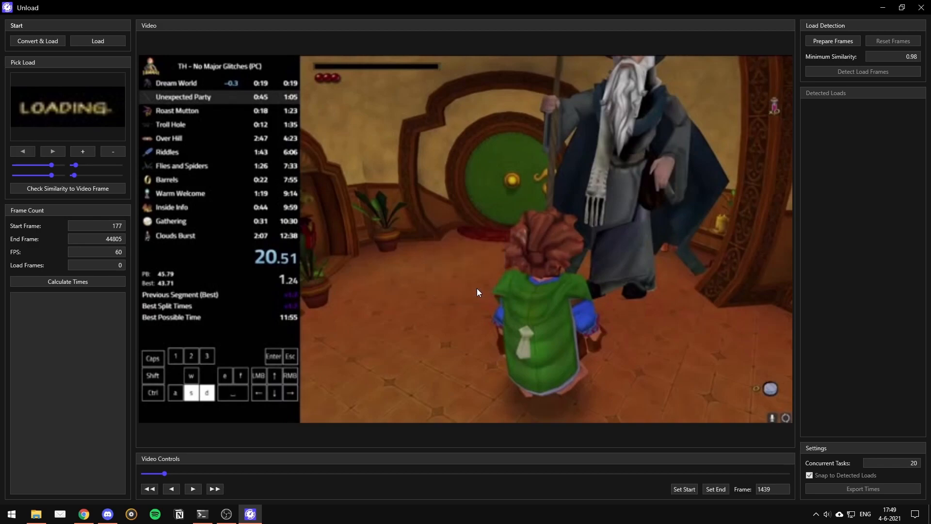
Step: Scrub ahead to the outdoor gameplay at frame 2577 and check its similarity to the load image
{"action": "left_click", "coordinate": [215, 488]}
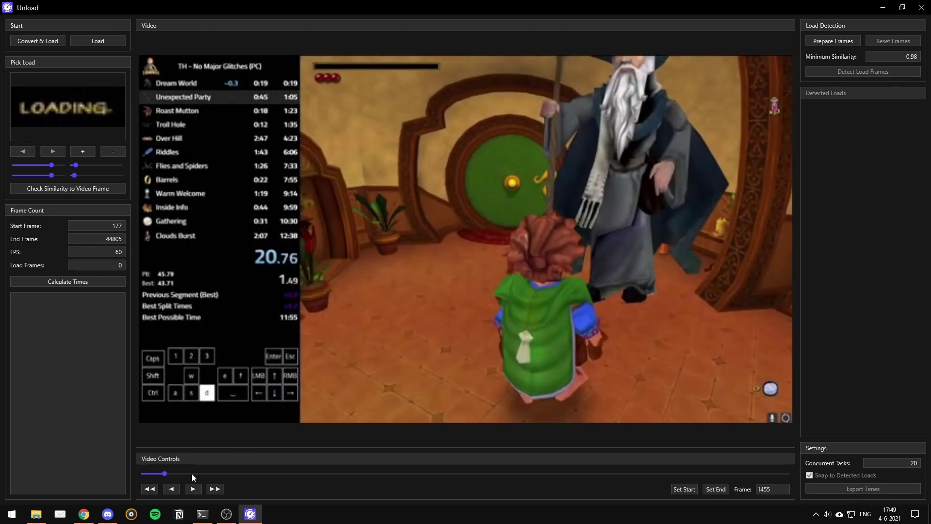
{"action": "left_click_drag", "start_coordinate": [166, 474], "coordinate": [182, 473]}
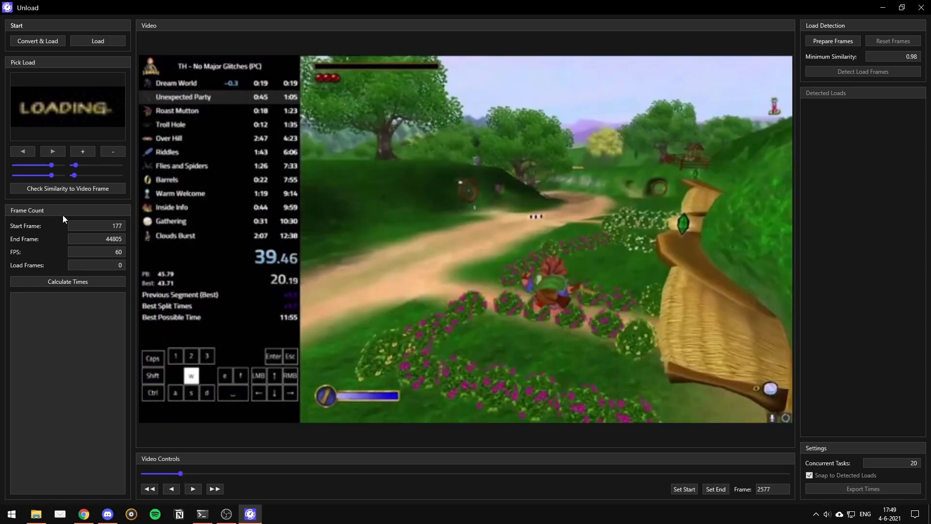
{"action": "left_click", "coordinate": [81, 186]}
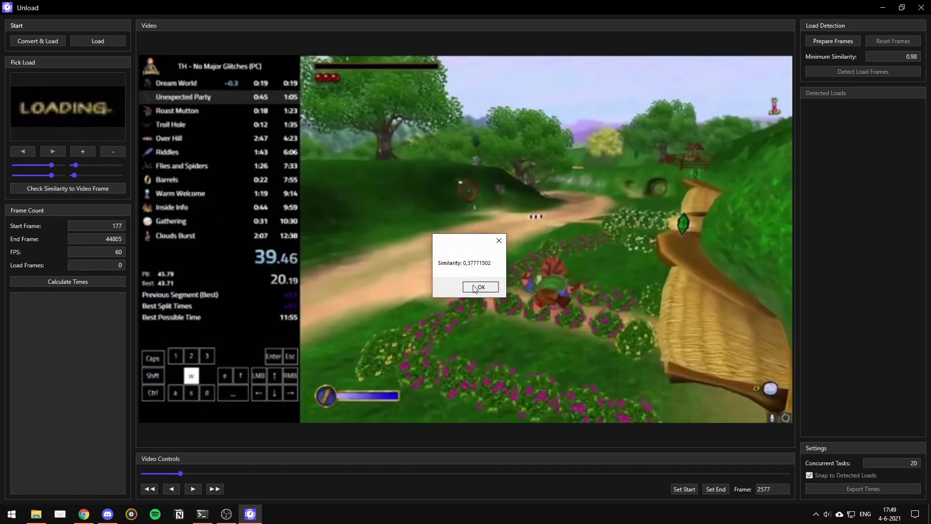
{"action": "left_click", "coordinate": [474, 285]}
Step: Move to the Roast Mutton loading screen at frame 4060 and check its similarity to the load image
{"action": "left_click_drag", "start_coordinate": [180, 474], "coordinate": [202, 477]}
{"action": "left_click", "coordinate": [222, 492]}
{"action": "left_click", "coordinate": [100, 190]}
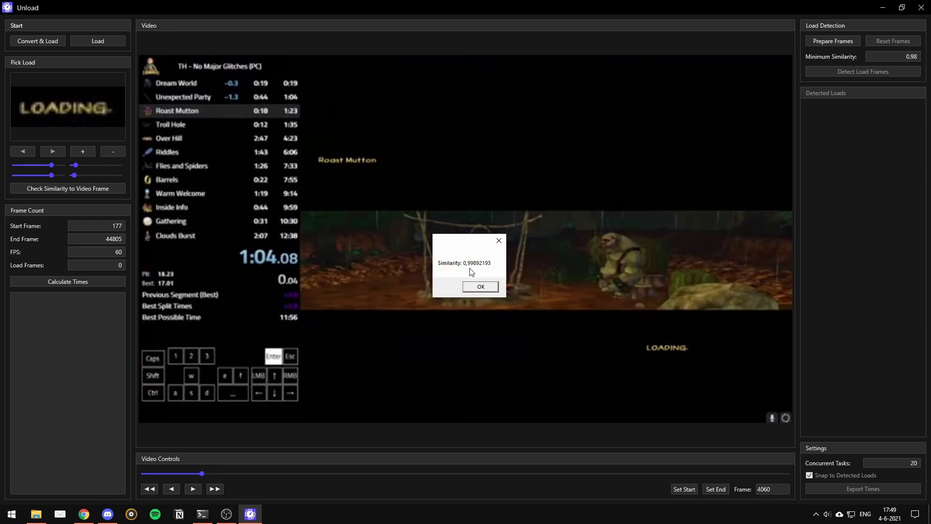
{"action": "left_click_drag", "start_coordinate": [454, 243], "coordinate": [459, 246]}
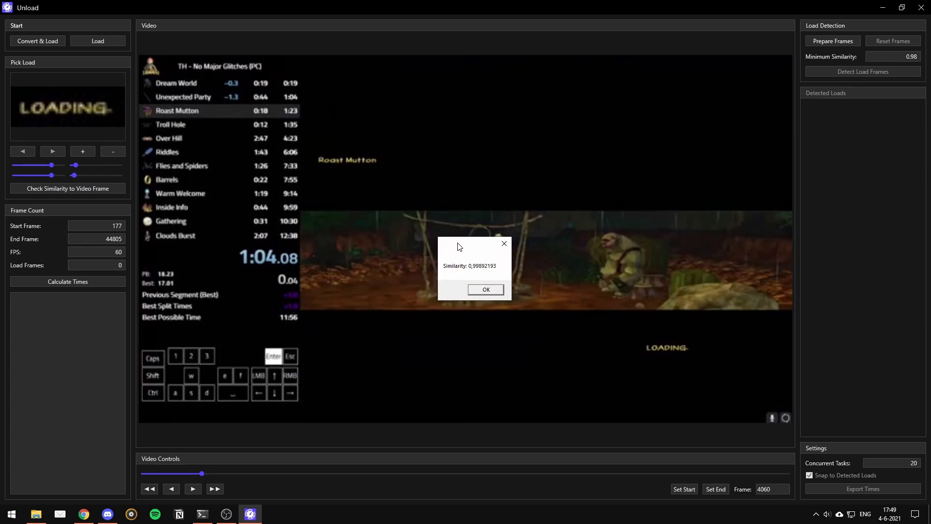
{"action": "left_click", "coordinate": [486, 292]}
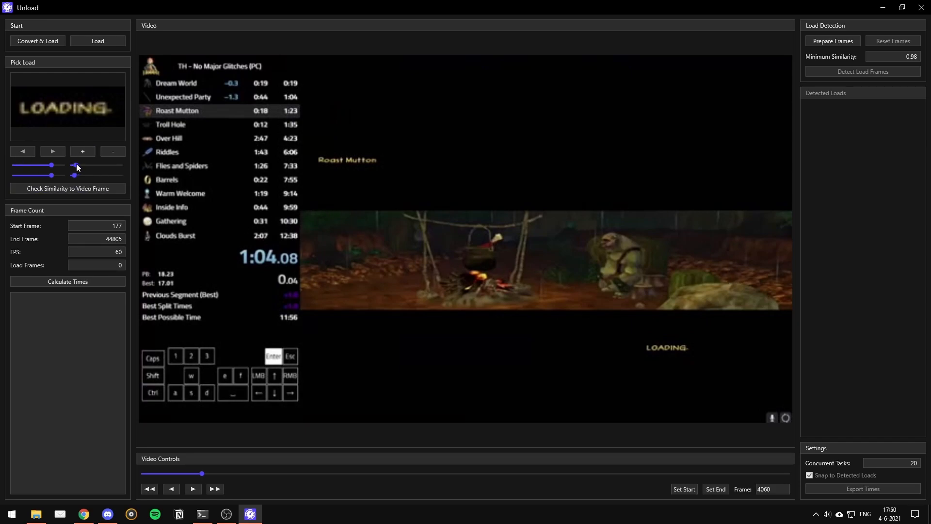
Step: Recrop the load image to part of the Dream World tree artwork and check its similarity to frame 4060
{"action": "mouse_move", "coordinate": [77, 164]}
{"action": "left_mouse_down"}
{"action": "mouse_move", "coordinate": [89, 176]}
{"action": "mouse_move", "coordinate": [46, 166]}
{"action": "mouse_move", "coordinate": [29, 175]}
{"action": "mouse_move", "coordinate": [39, 165]}
{"action": "mouse_move", "coordinate": [85, 175]}
{"action": "mouse_move", "coordinate": [83, 166]}
{"action": "left_mouse_up"}
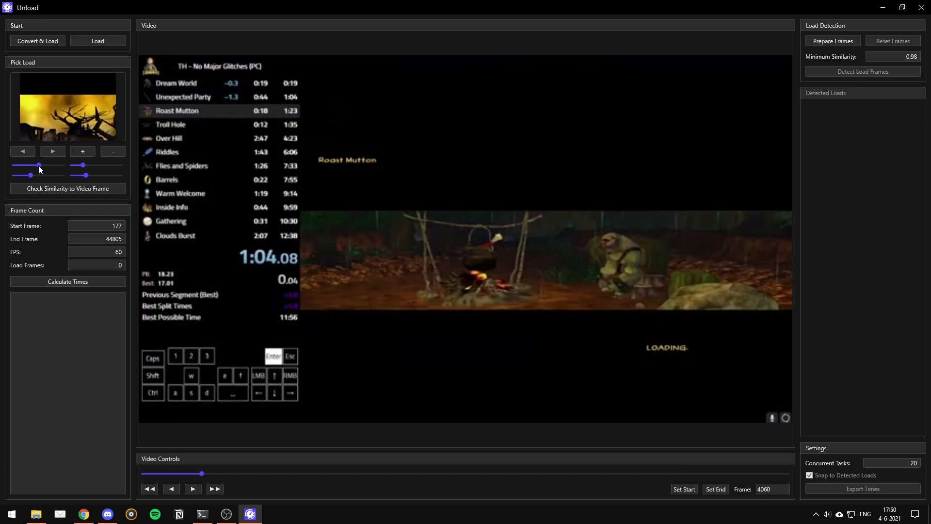
{"action": "left_click_drag", "start_coordinate": [31, 177], "coordinate": [82, 176]}
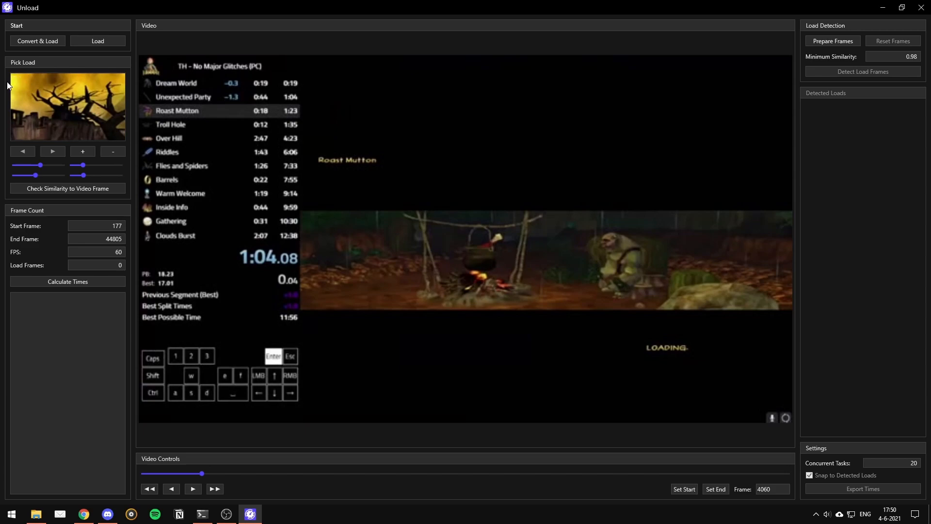
{"action": "left_click", "coordinate": [90, 189]}
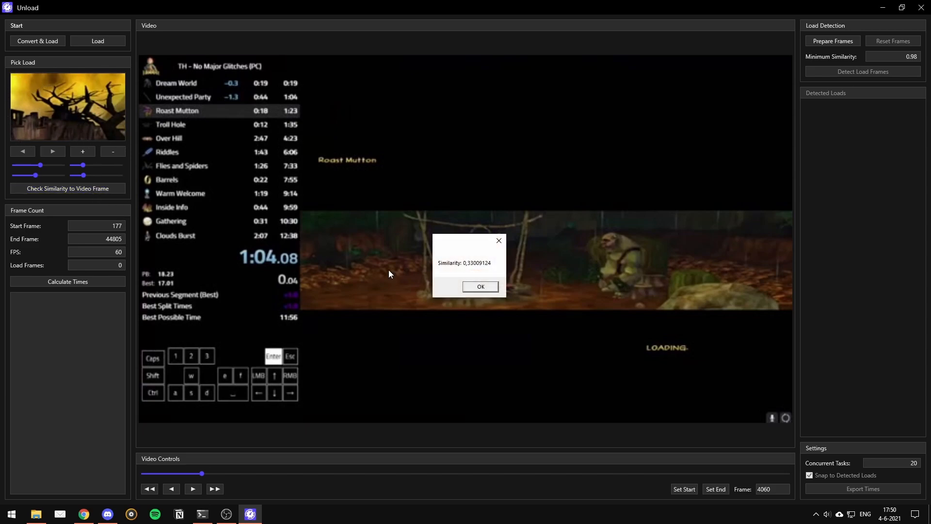
{"action": "left_click", "coordinate": [481, 287]}
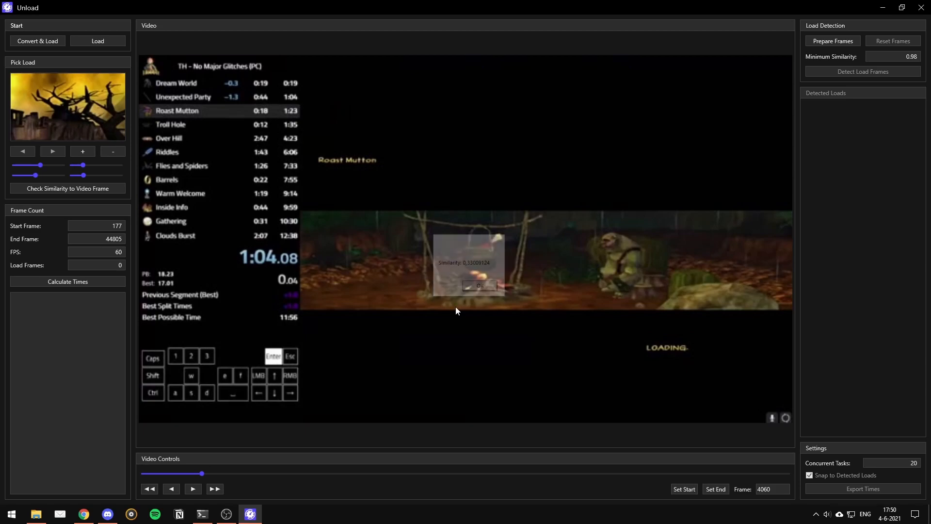
Step: Return to the Dream World loading screen at frame 186 and check its similarity to the tree artwork crop
{"action": "left_click", "coordinate": [198, 475]}
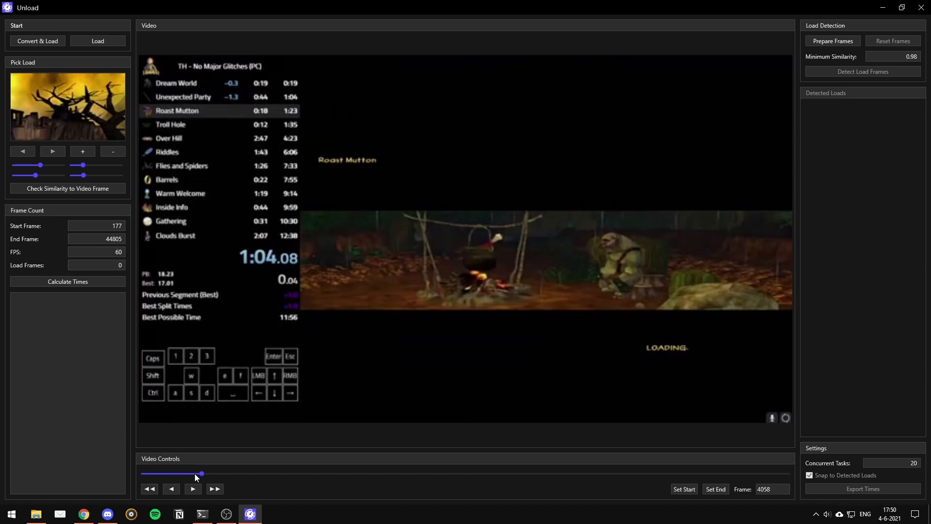
{"action": "left_click_drag", "start_coordinate": [200, 475], "coordinate": [144, 472]}
{"action": "left_click", "coordinate": [212, 492]}
{"action": "left_click", "coordinate": [211, 492]}
{"action": "left_click", "coordinate": [151, 489]}
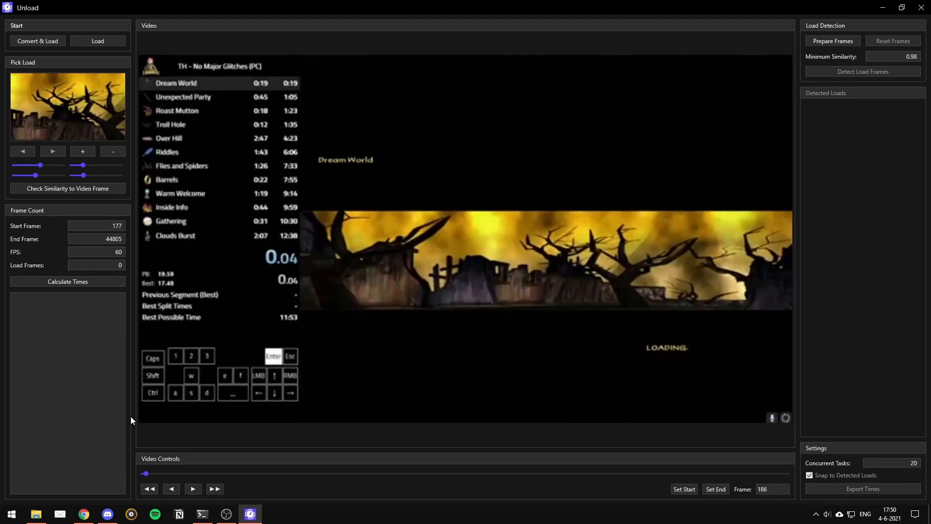
{"action": "left_click", "coordinate": [109, 190]}
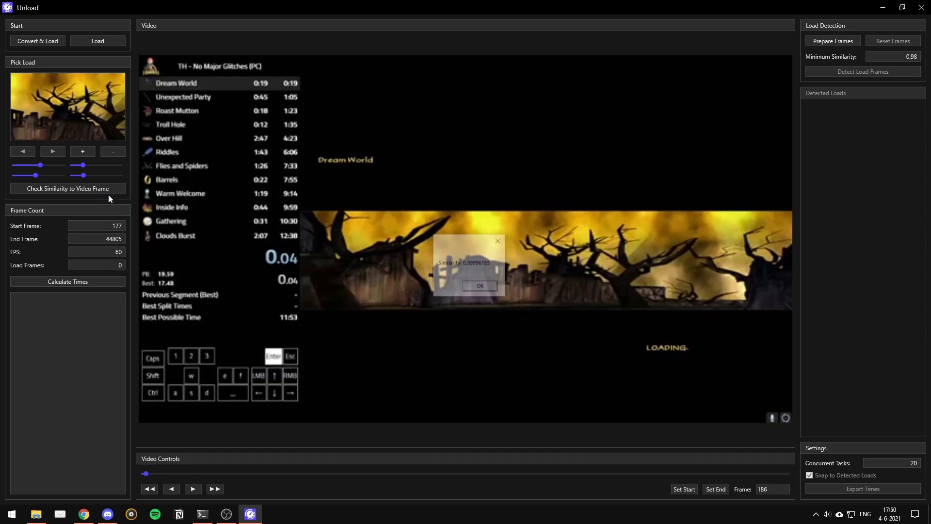
{"action": "left_click", "coordinate": [485, 287]}
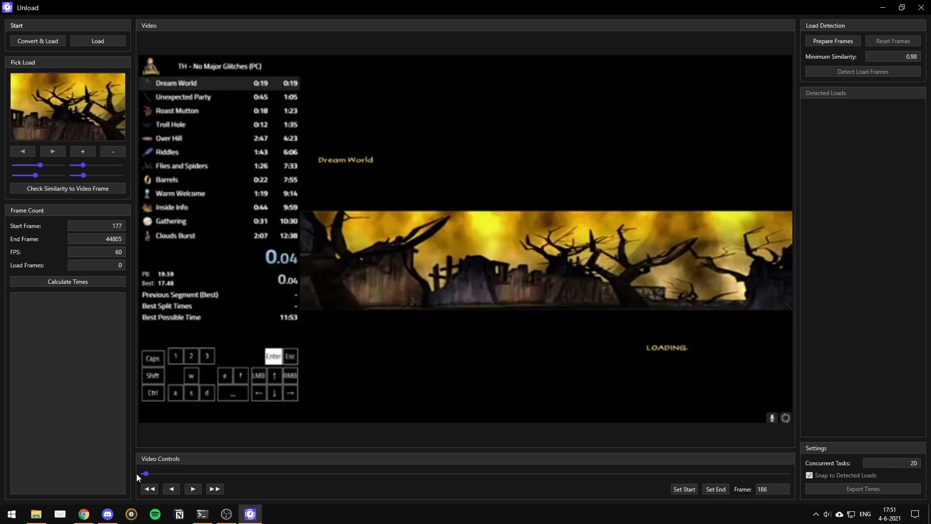
Step: Move to the An Unexpected Party loading screen at frame 1354 and add it as a second load image
{"action": "left_click_drag", "start_coordinate": [145, 478], "coordinate": [165, 486]}
{"action": "left_click", "coordinate": [213, 490]}
{"action": "left_click", "coordinate": [213, 490]}
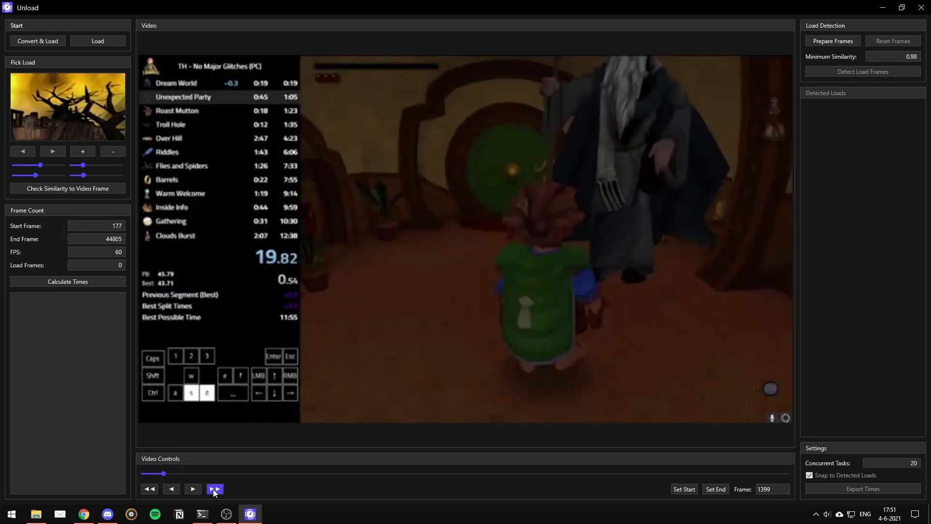
{"action": "left_click", "coordinate": [156, 488]}
{"action": "left_click", "coordinate": [157, 488]}
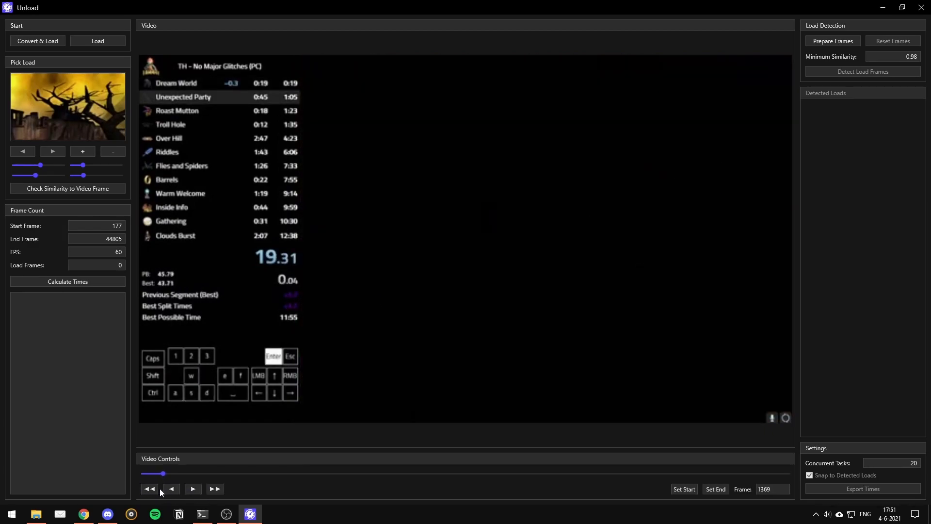
{"action": "left_click", "coordinate": [157, 489]}
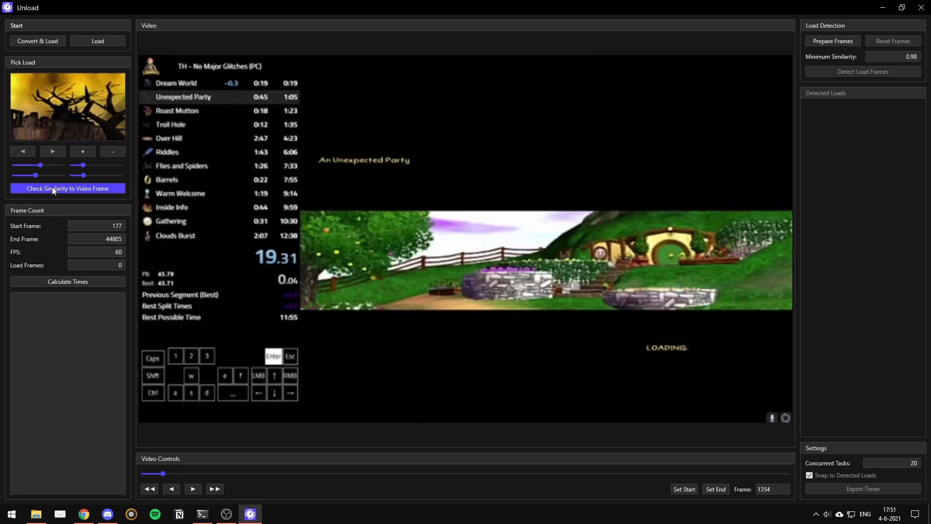
{"action": "left_click", "coordinate": [83, 152]}
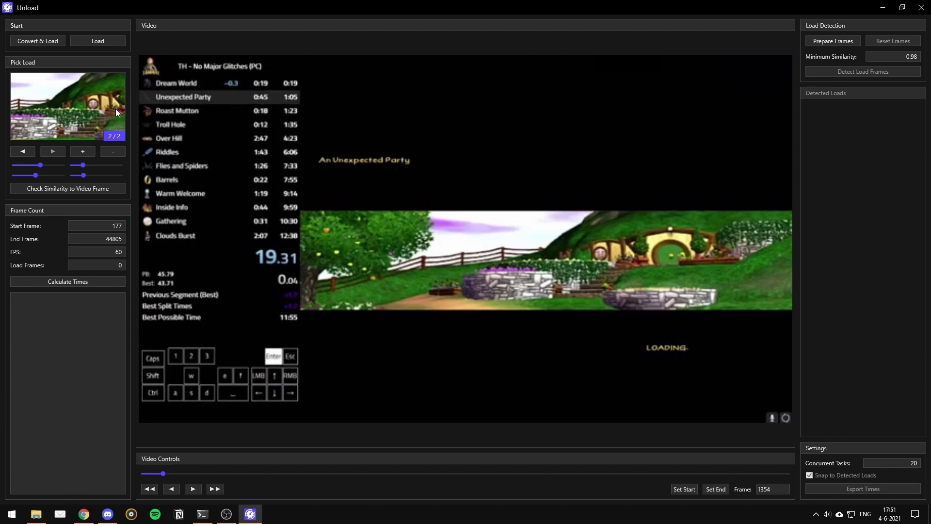
Step: Check the second load image's similarity to frame 1354 and to the later loading frame 1357
{"action": "left_click", "coordinate": [80, 190]}
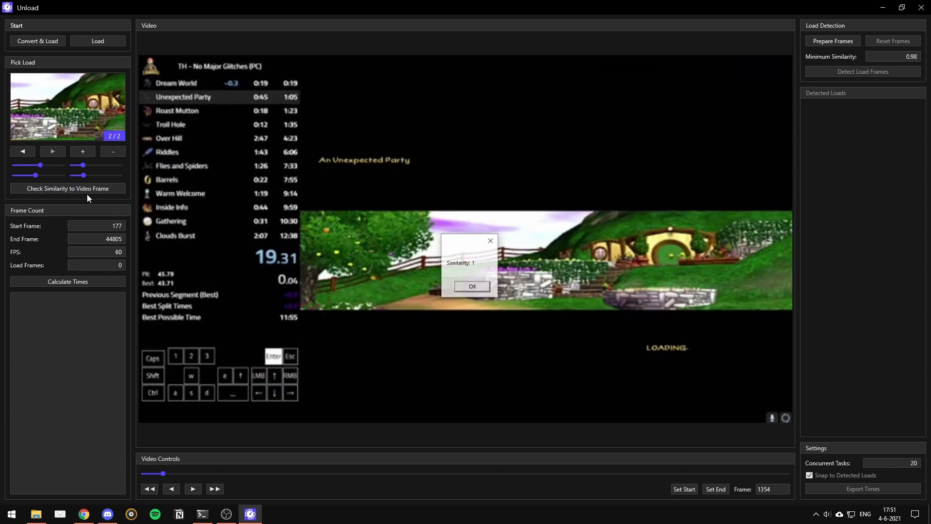
{"action": "left_click", "coordinate": [473, 287]}
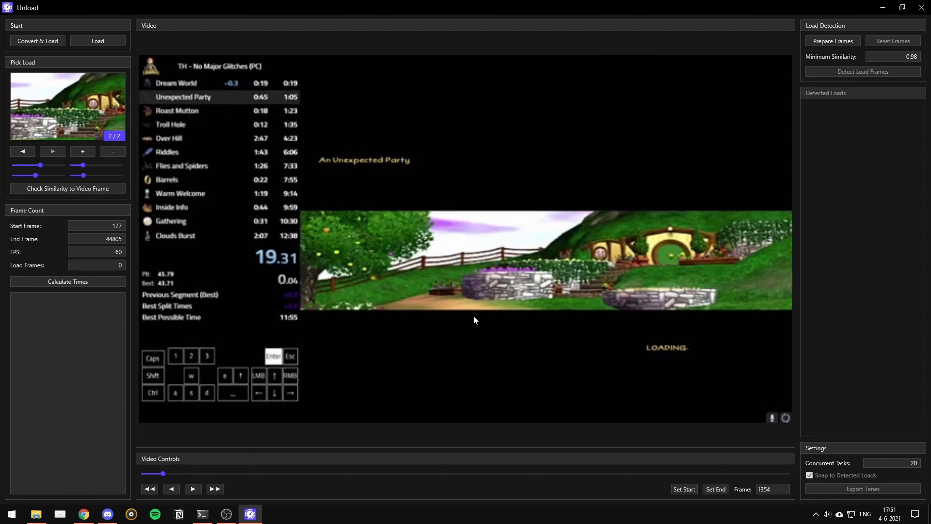
{"action": "left_click", "coordinate": [215, 489]}
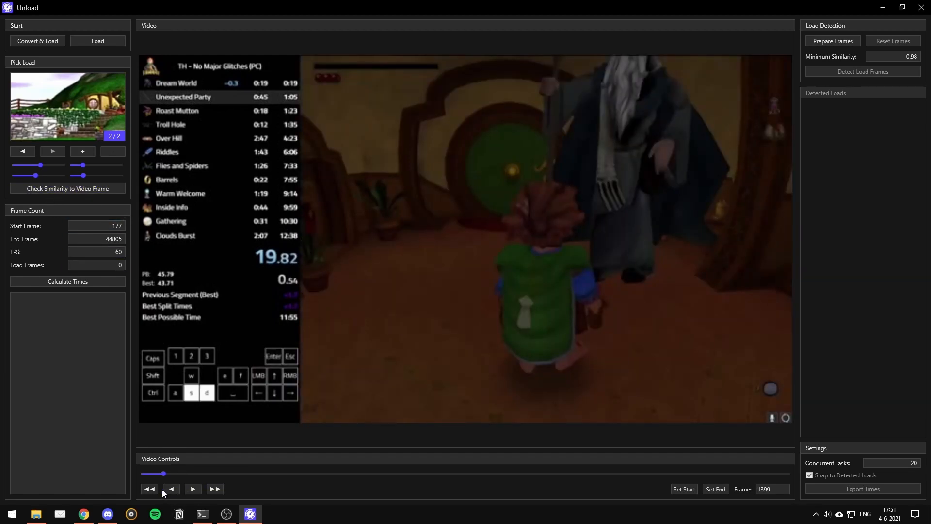
{"action": "left_click", "coordinate": [163, 490]}
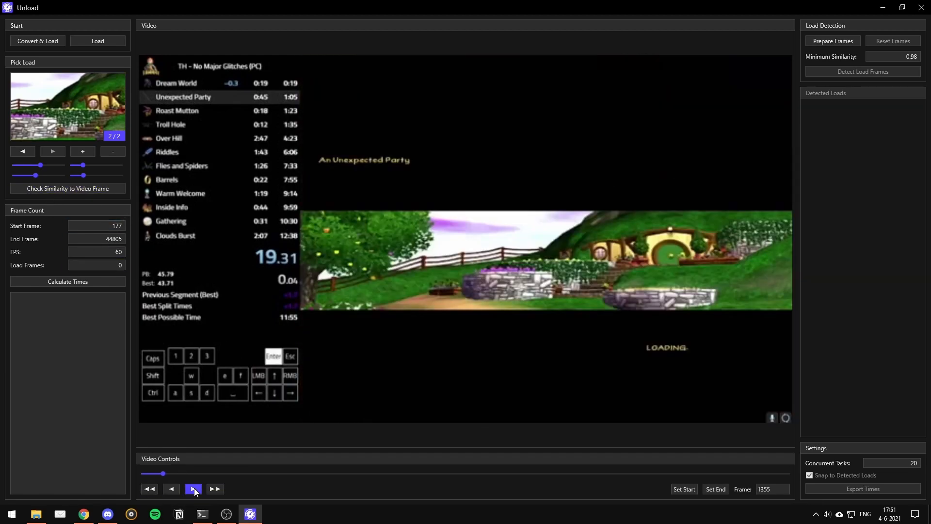
{"action": "left_click", "coordinate": [73, 188]}
{"action": "key", "text": "Return"}
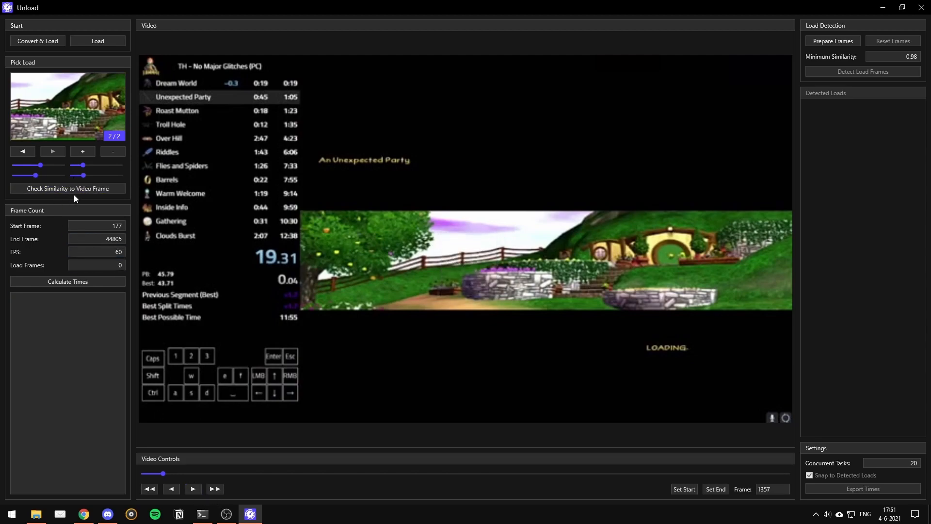
{"action": "left_click", "coordinate": [73, 192]}
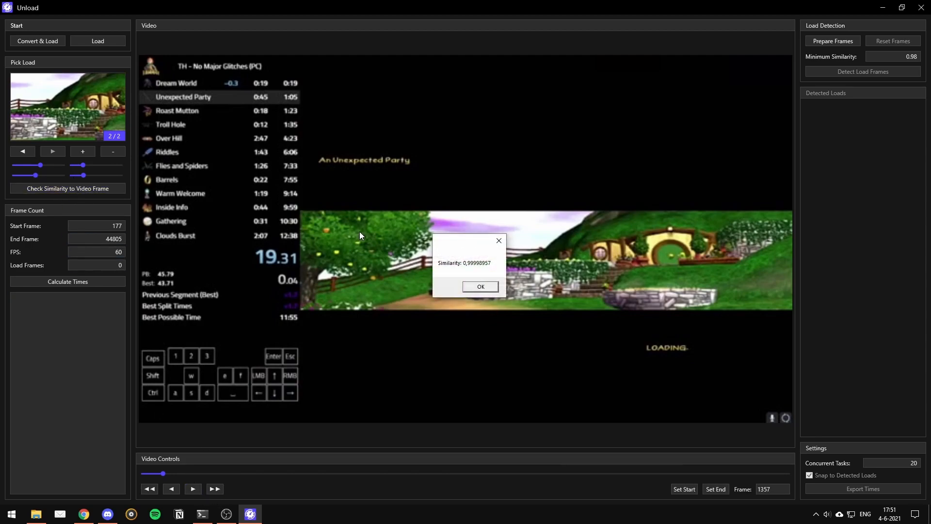
{"action": "left_click", "coordinate": [481, 286]}
Step: Move to the Roast Mutton loading screen at frame 4061 and add it as a third load image
{"action": "left_click_drag", "start_coordinate": [167, 476], "coordinate": [201, 476]}
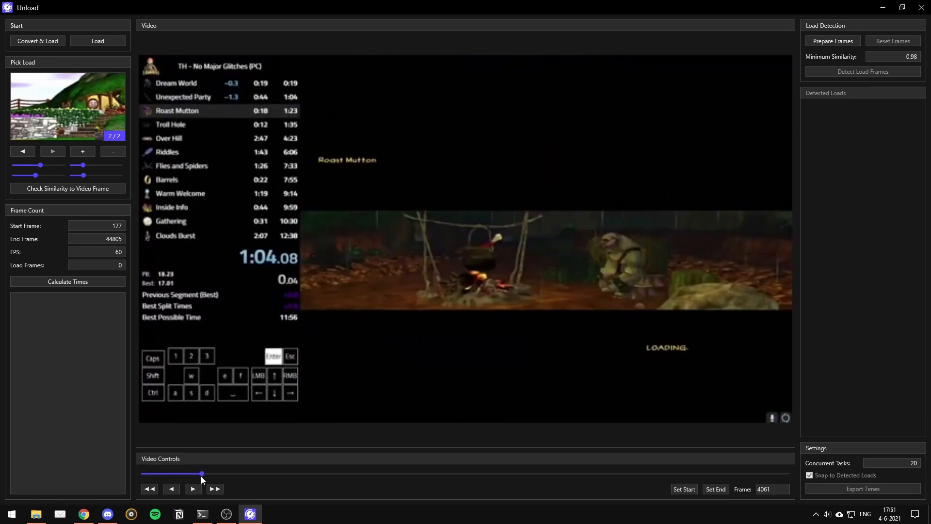
{"action": "left_click", "coordinate": [88, 152]}
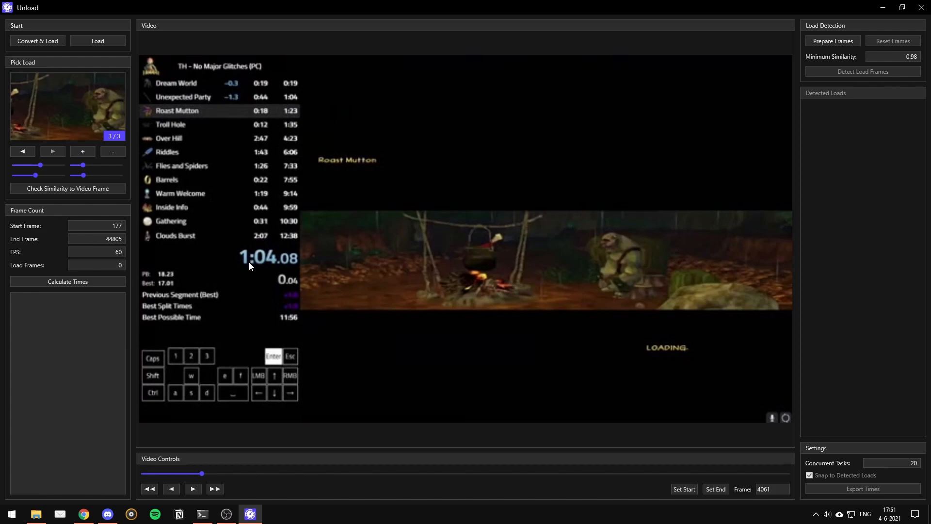
Step: Browse back and forth through the three load images to compare their crops
{"action": "left_click", "coordinate": [25, 151]}
{"action": "left_click", "coordinate": [24, 151]}
{"action": "left_click", "coordinate": [49, 151]}
{"action": "left_click", "coordinate": [49, 151]}
{"action": "left_click", "coordinate": [29, 150]}
{"action": "left_click", "coordinate": [30, 148]}
{"action": "left_click", "coordinate": [46, 149]}
{"action": "left_click", "coordinate": [33, 151]}
{"action": "left_click", "coordinate": [47, 150]}
{"action": "left_click", "coordinate": [47, 151]}
{"action": "left_click", "coordinate": [32, 150]}
{"action": "left_click", "coordinate": [31, 150]}
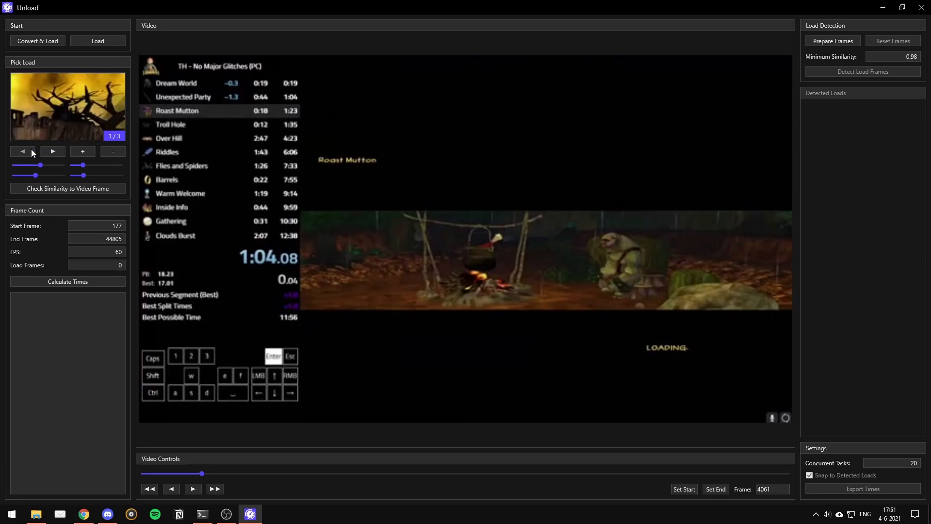
{"action": "left_click", "coordinate": [48, 149]}
{"action": "left_click", "coordinate": [47, 149]}
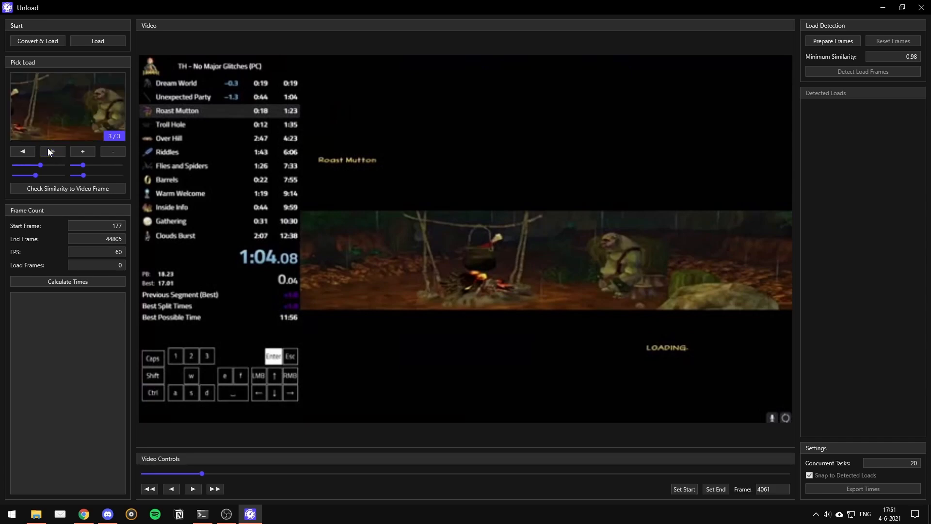
Step: Try shifting the shared crop further right across the load images, and remove the third and second load images
{"action": "left_click", "coordinate": [109, 154]}
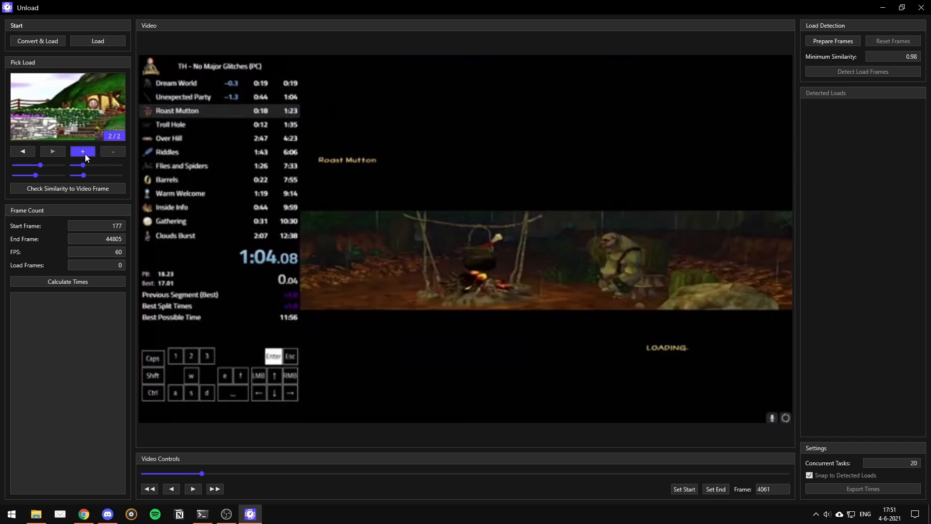
{"action": "left_click", "coordinate": [32, 153]}
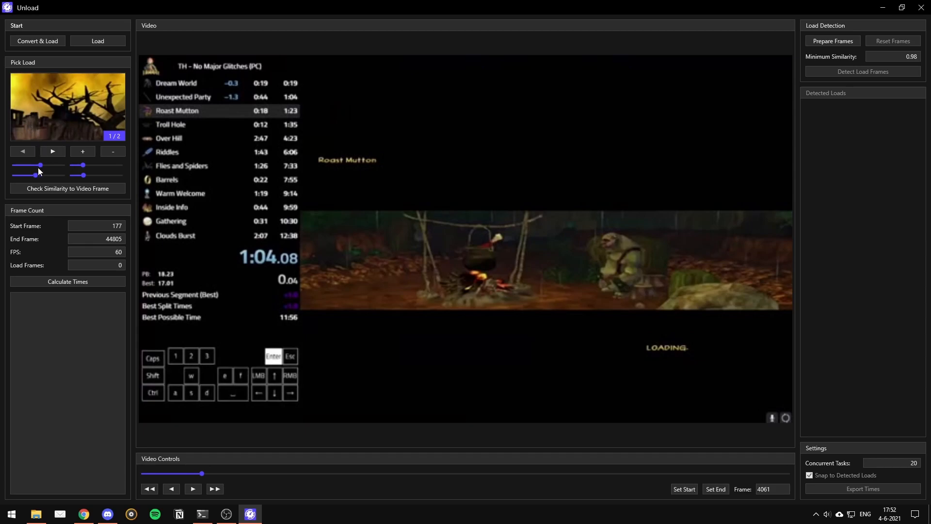
{"action": "left_click_drag", "start_coordinate": [41, 164], "coordinate": [58, 165]}
{"action": "left_click", "coordinate": [53, 152]}
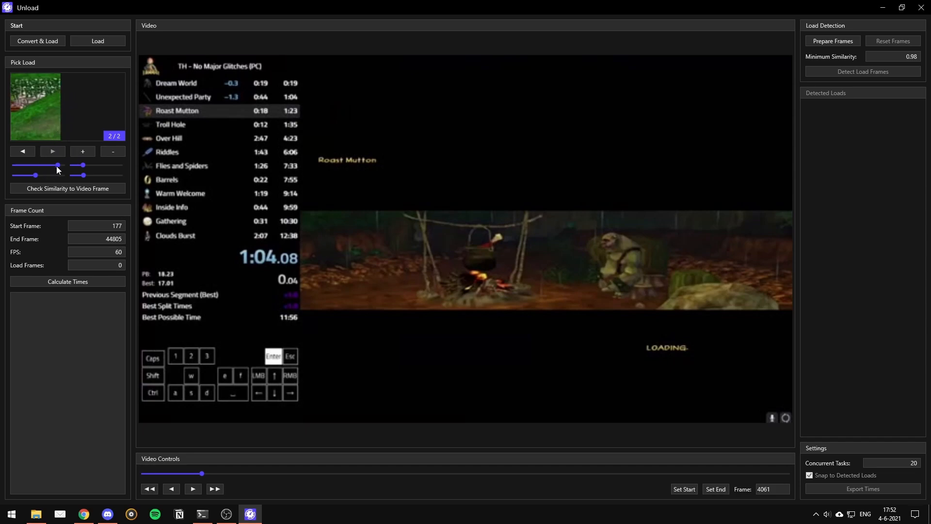
{"action": "left_click_drag", "start_coordinate": [56, 165], "coordinate": [46, 165]}
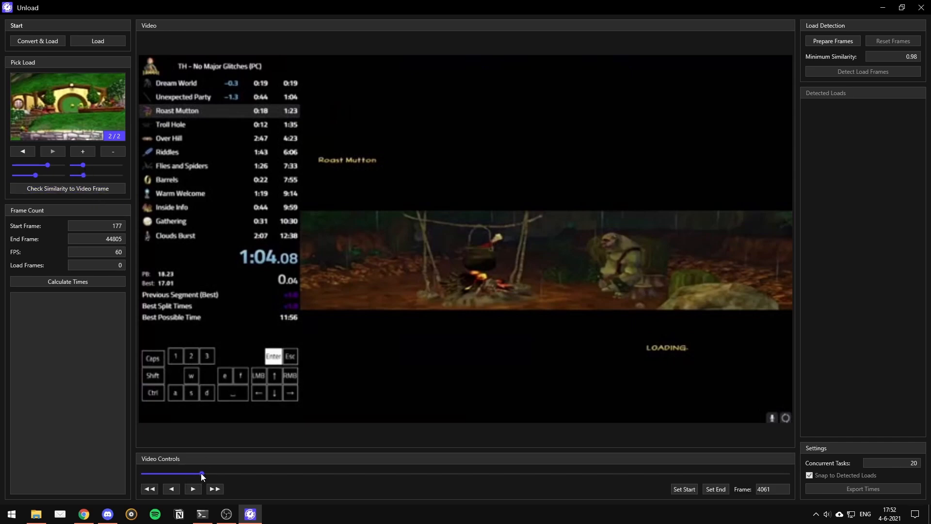
{"action": "left_click", "coordinate": [116, 153]}
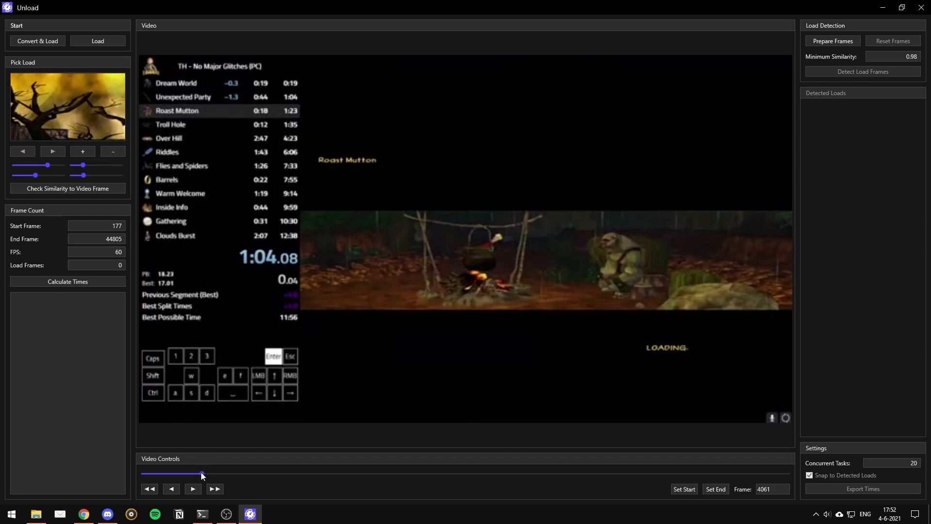
Step: Return to the Dream World loading screen at frame 190 and recrop the load image tightly around the LOADING text
{"action": "left_click_drag", "start_coordinate": [201, 472], "coordinate": [146, 476]}
{"action": "left_click", "coordinate": [219, 489]}
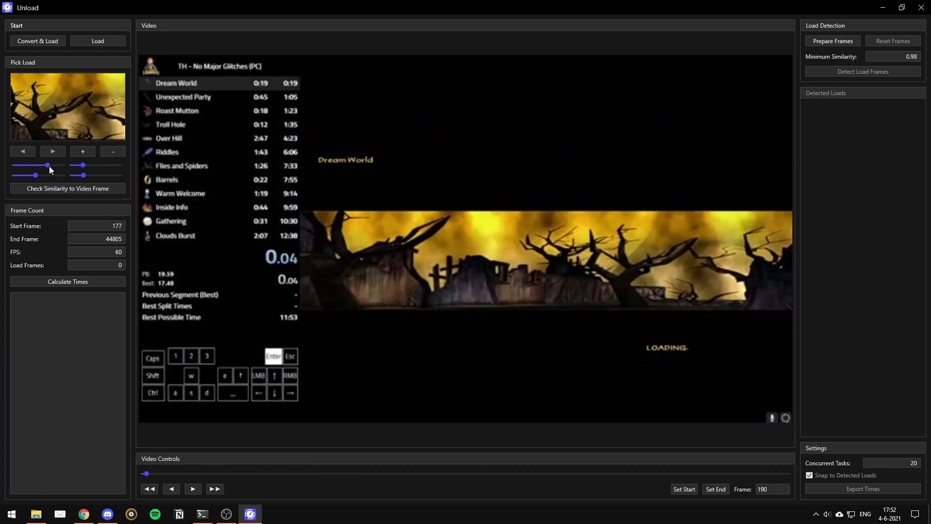
{"action": "left_click", "coordinate": [76, 153]}
{"action": "left_click_drag", "start_coordinate": [48, 165], "coordinate": [14, 175]}
{"action": "left_click_drag", "start_coordinate": [83, 165], "coordinate": [156, 172]}
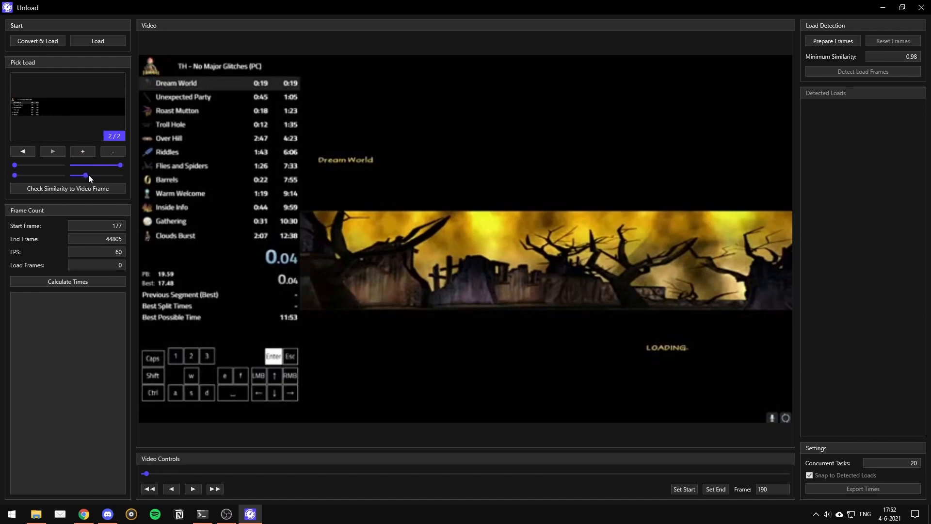
{"action": "left_click_drag", "start_coordinate": [85, 174], "coordinate": [122, 175]}
{"action": "left_click_drag", "start_coordinate": [15, 165], "coordinate": [52, 176]}
{"action": "left_click_drag", "start_coordinate": [119, 165], "coordinate": [77, 166]}
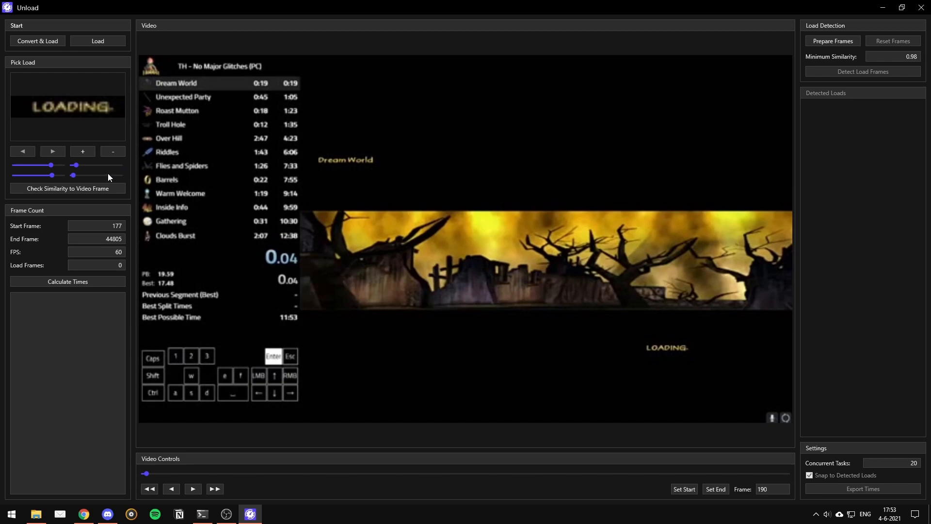
Step: Check the similarity of the LOADING text crop to frame 190
{"action": "left_click", "coordinate": [102, 188]}
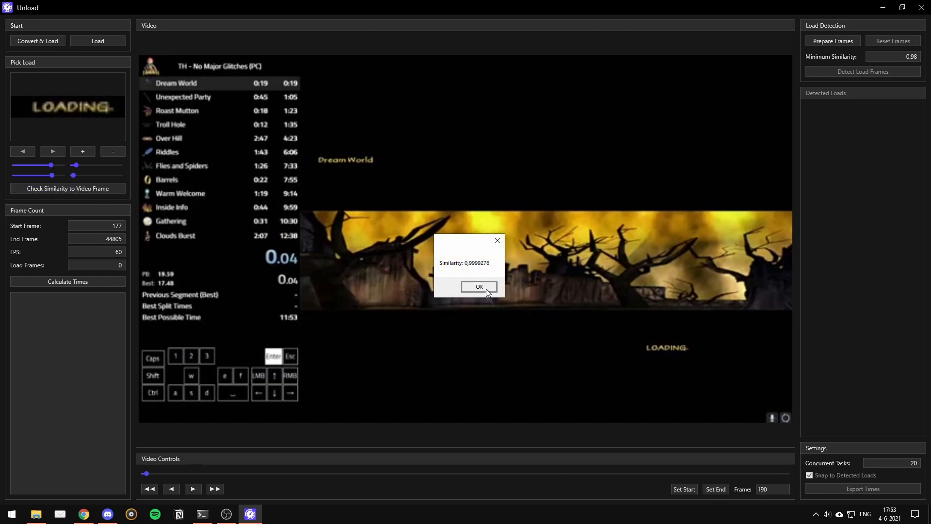
{"action": "left_click_drag", "start_coordinate": [469, 238], "coordinate": [514, 229]}
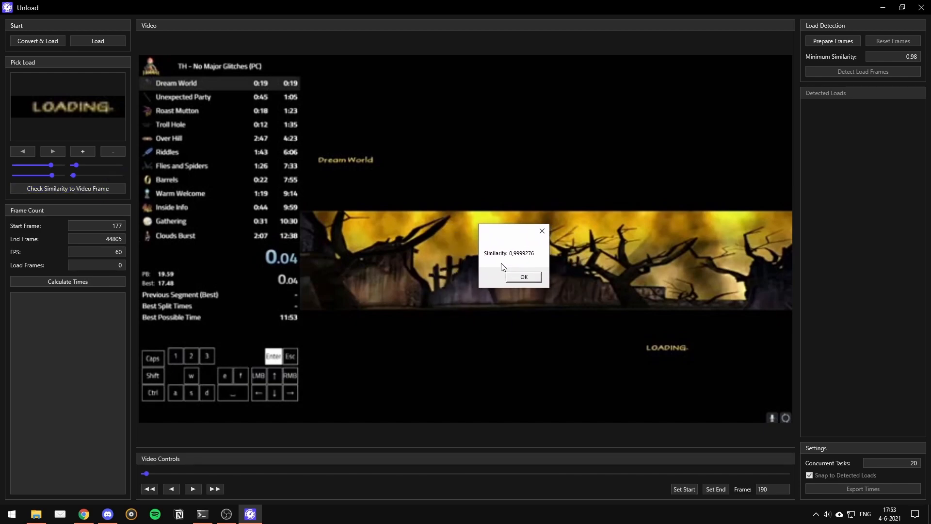
{"action": "left_click", "coordinate": [542, 232]}
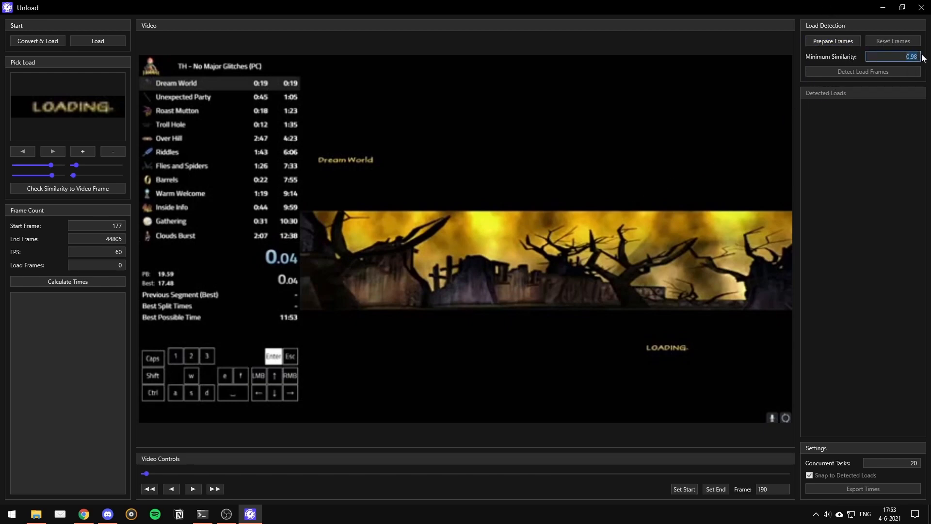
Step: Prepare every frame from start frame 177 to end frame 44805 using the LOADING text crop
{"action": "left_click", "coordinate": [902, 56]}
{"action": "left_click_drag", "start_coordinate": [887, 56], "coordinate": [926, 59]}
{"action": "left_click", "coordinate": [895, 55]}
{"action": "left_click", "coordinate": [852, 43]}
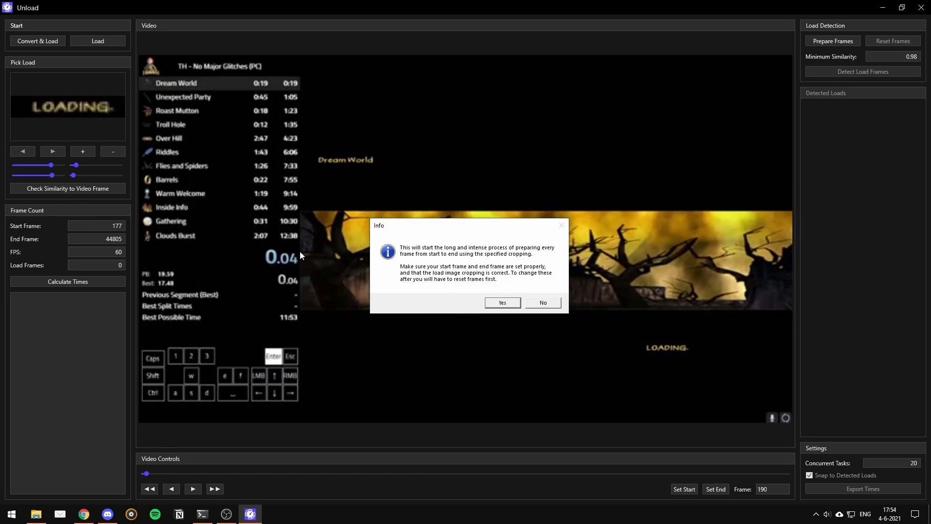
{"action": "left_click_drag", "start_coordinate": [479, 222], "coordinate": [486, 213]}
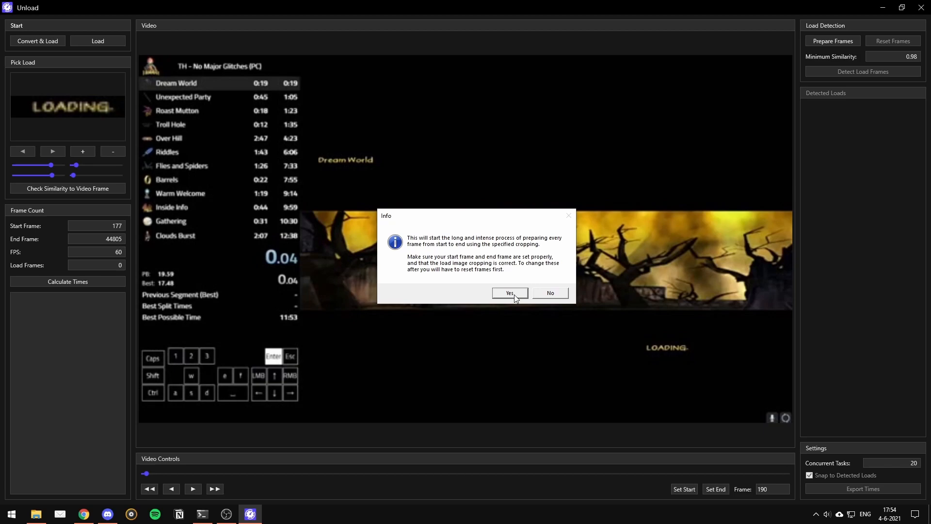
{"action": "left_click", "coordinate": [512, 293]}
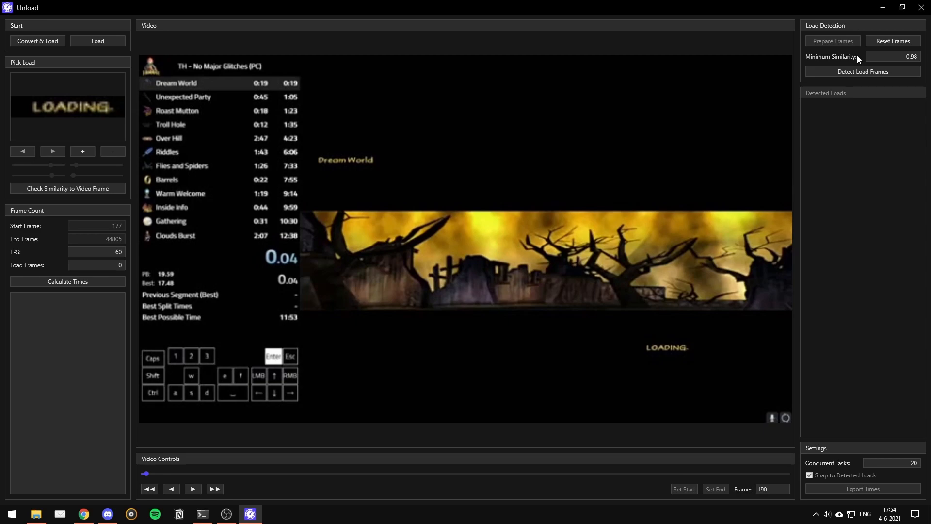
Step: Detect the load frames with a minimum similarity of 0.98 and review the calculated times with and without loads
{"action": "left_click", "coordinate": [891, 57]}
{"action": "left_click", "coordinate": [855, 73]}
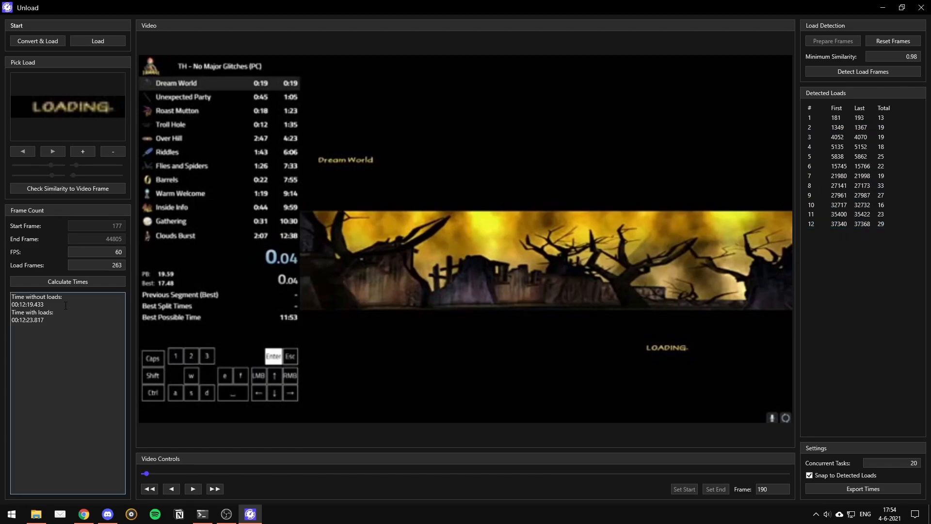
{"action": "left_click_drag", "start_coordinate": [63, 323], "coordinate": [5, 300]}
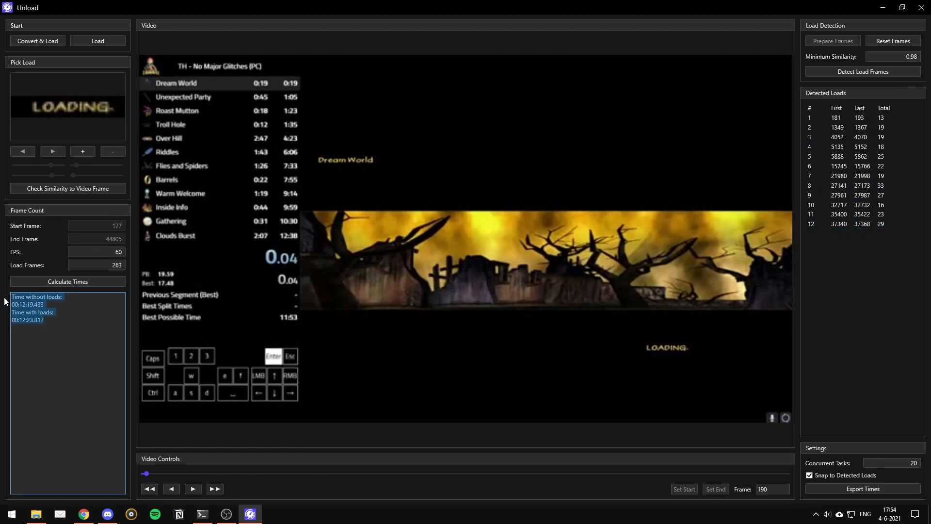
{"action": "left_click", "coordinate": [38, 317]}
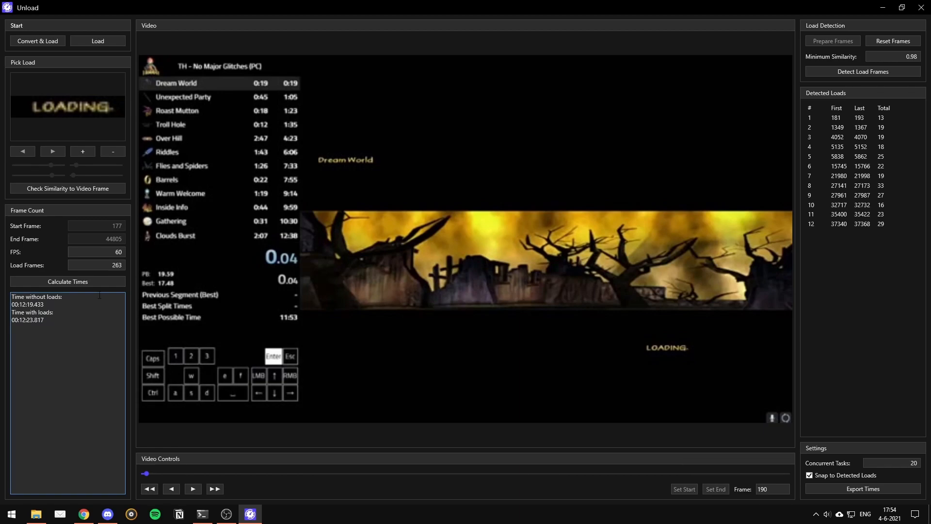
Step: Inspect the first four detected loads by jumping to the first frame of each
{"action": "left_click", "coordinate": [837, 119]}
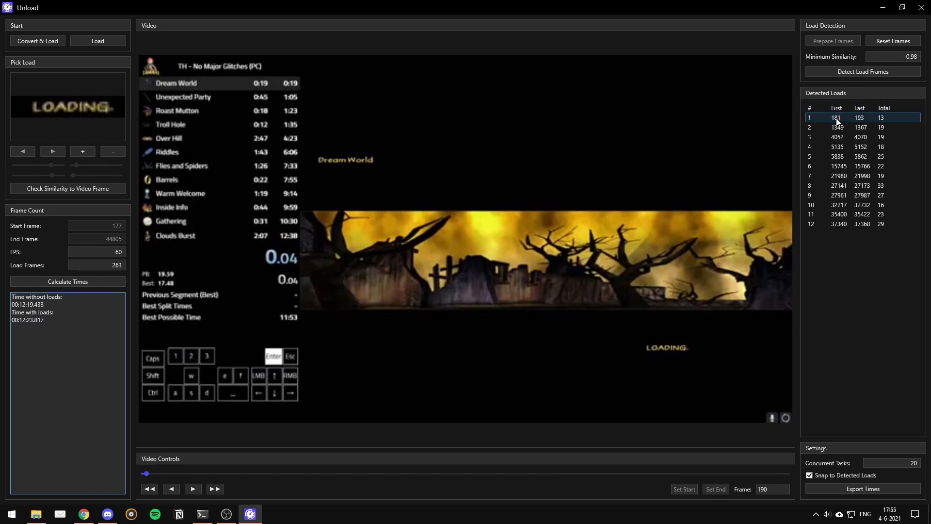
{"action": "left_click", "coordinate": [837, 128]}
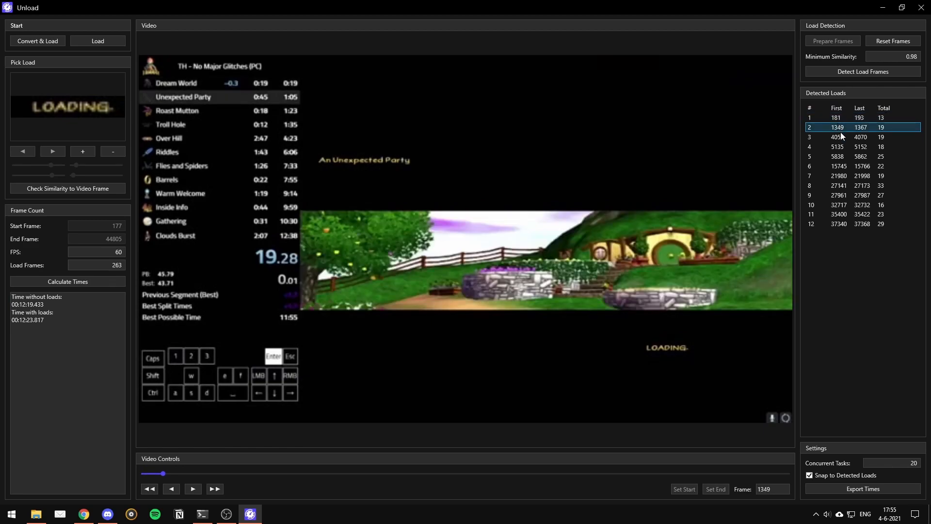
{"action": "left_click", "coordinate": [839, 135]}
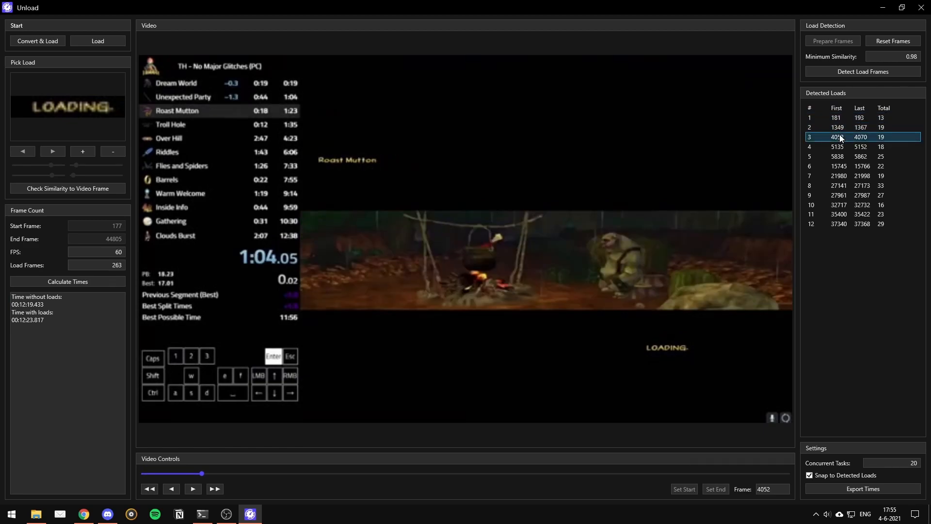
{"action": "left_click", "coordinate": [846, 146]}
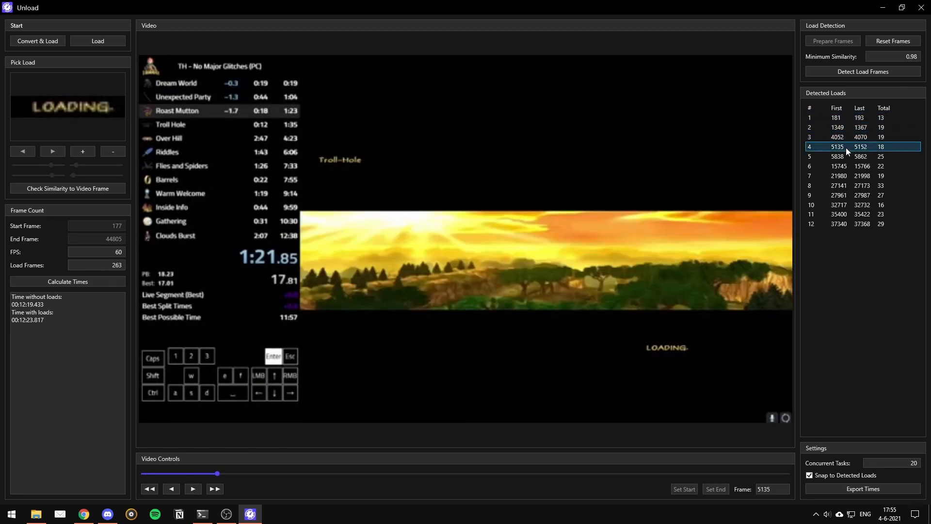
Step: Inspect detected loads 5 through 12 by jumping to the first frame of each
{"action": "left_click", "coordinate": [845, 154]}
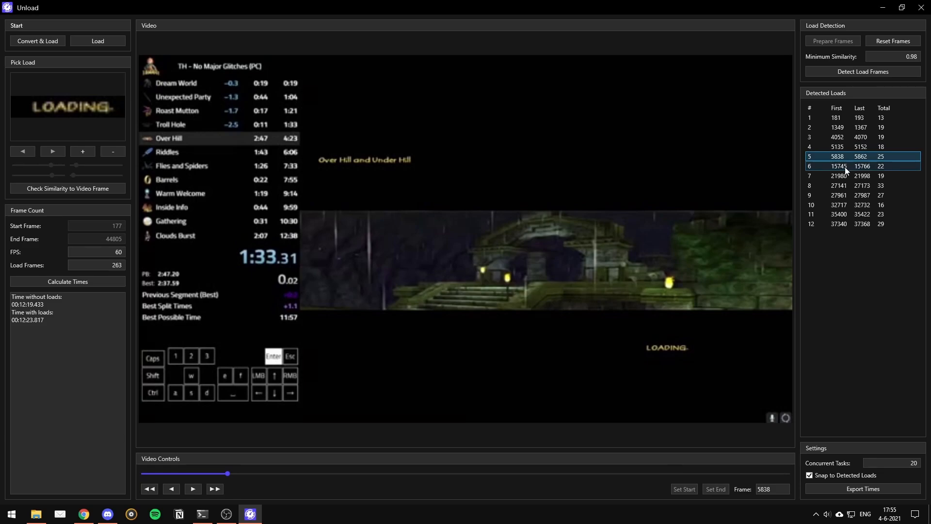
{"action": "left_click", "coordinate": [845, 167]}
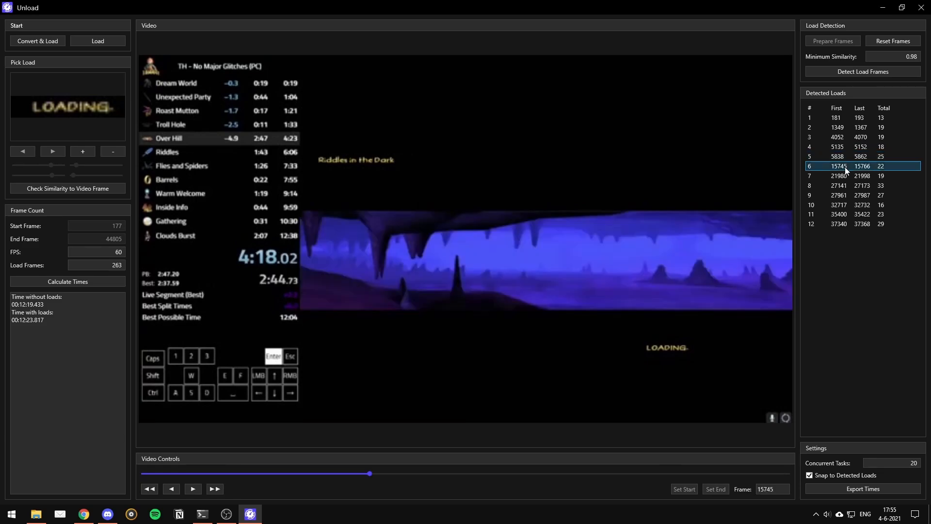
{"action": "left_click", "coordinate": [845, 178]}
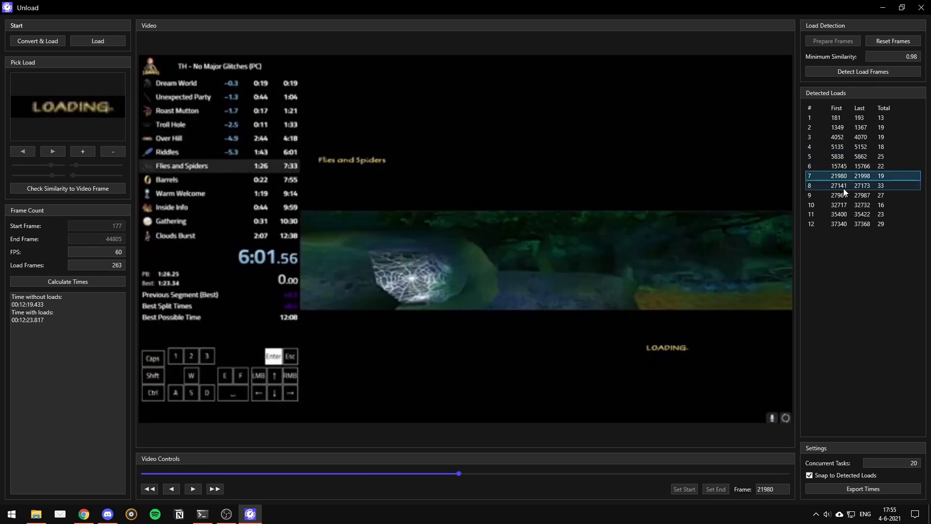
{"action": "left_click", "coordinate": [844, 188]}
{"action": "left_click", "coordinate": [843, 196]}
{"action": "left_click", "coordinate": [841, 206]}
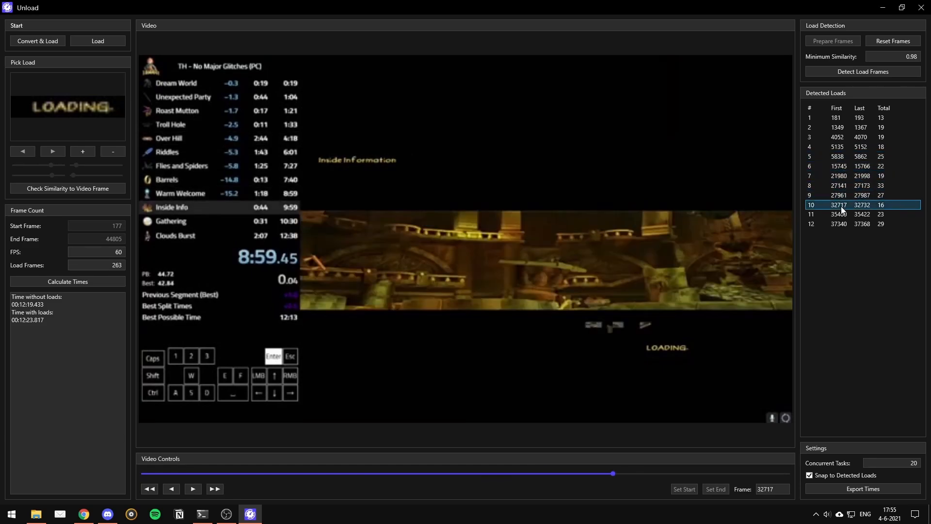
{"action": "left_click", "coordinate": [842, 214]}
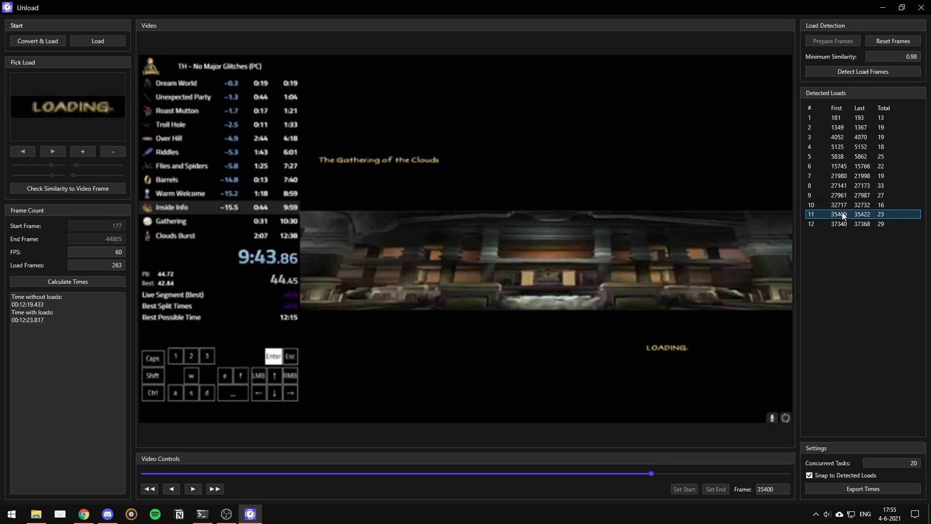
{"action": "left_click", "coordinate": [845, 223]}
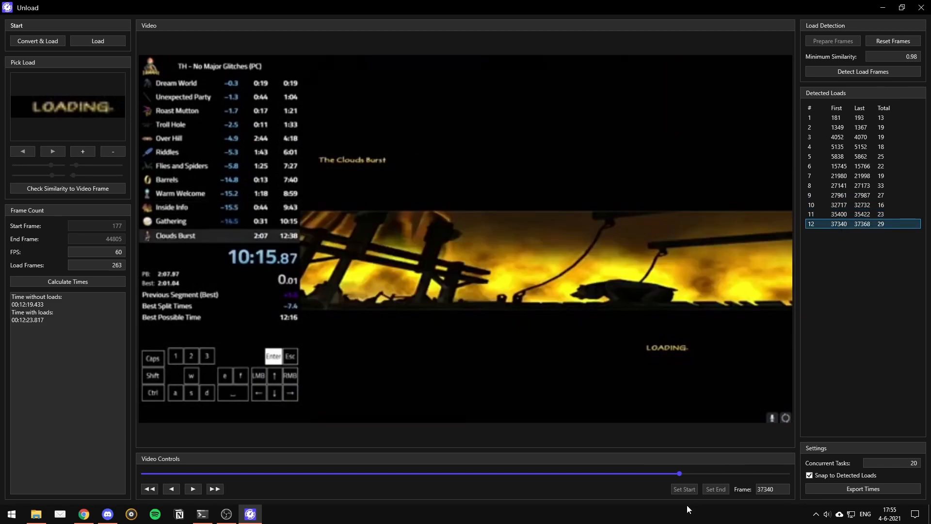
Step: Scrub to the start and end of the Flies and Spiders load, checking the frame just before and just after it
{"action": "left_click_drag", "start_coordinate": [679, 474], "coordinate": [458, 481]}
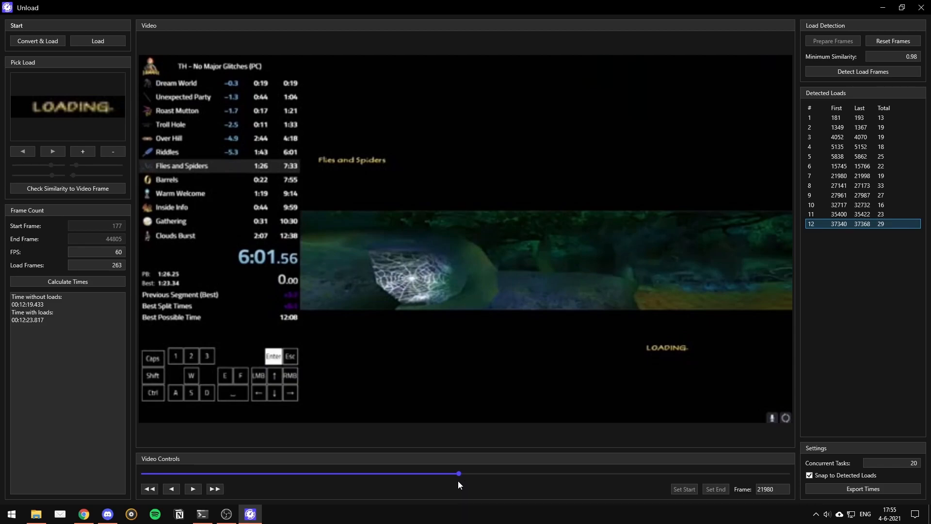
{"action": "left_click", "coordinate": [172, 489]}
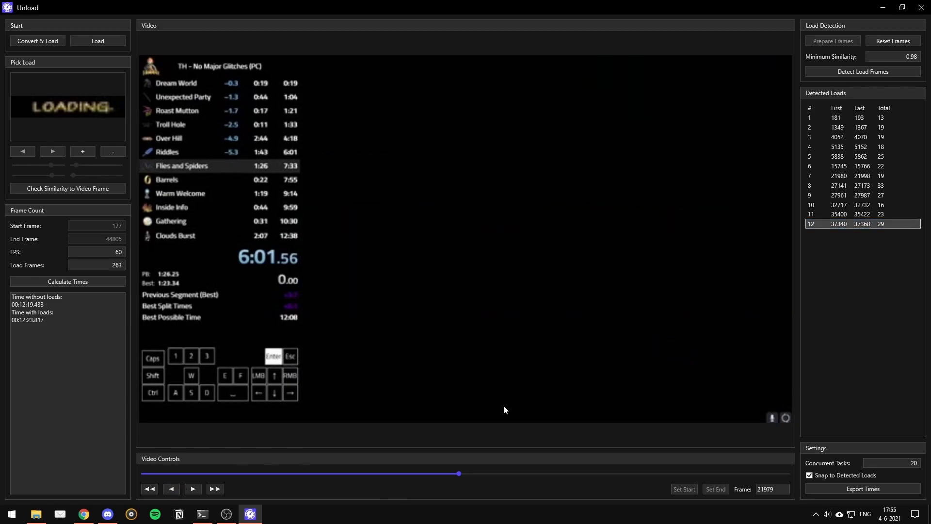
{"action": "left_click", "coordinate": [459, 475]}
{"action": "left_click_drag", "start_coordinate": [458, 486], "coordinate": [461, 488]}
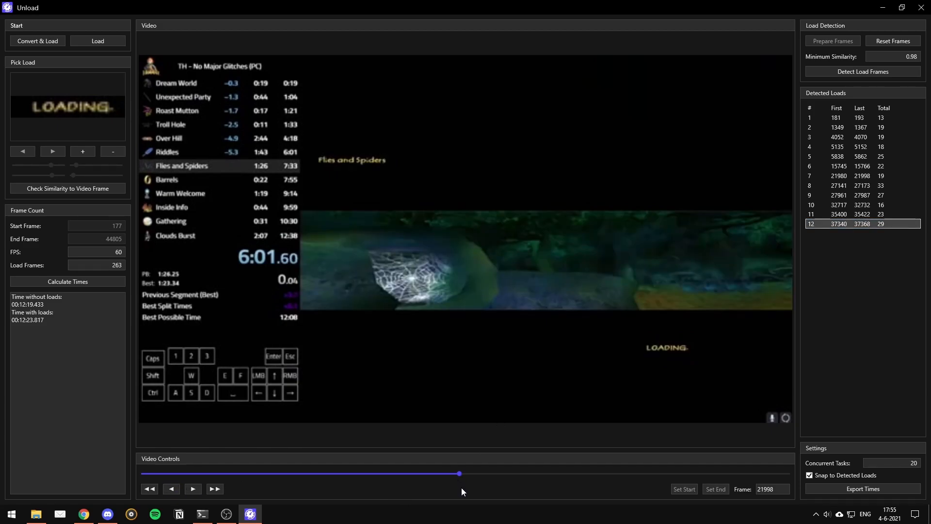
{"action": "left_click", "coordinate": [194, 489]}
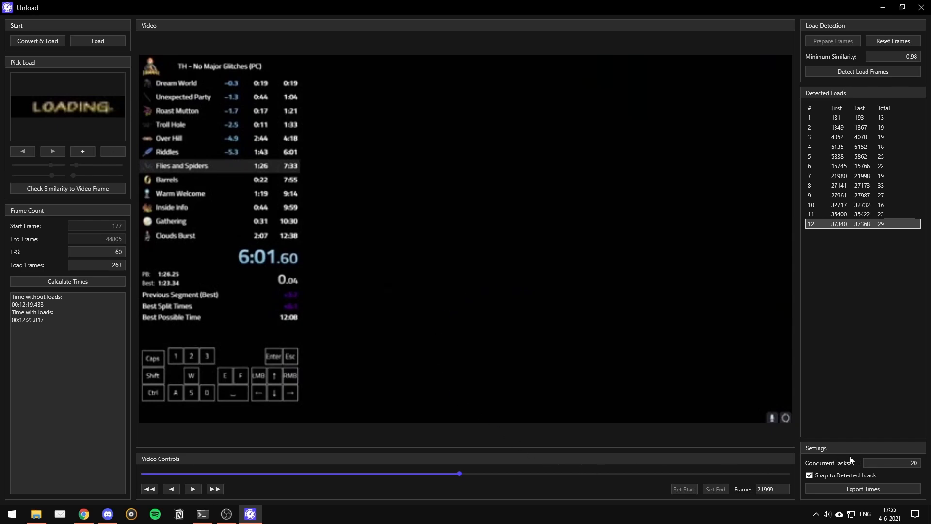
Step: Turn off snapping to detected loads, scrub freely to frame 23689, and turn snapping back on
{"action": "left_click", "coordinate": [810, 475]}
{"action": "left_click_drag", "start_coordinate": [459, 473], "coordinate": [484, 474]}
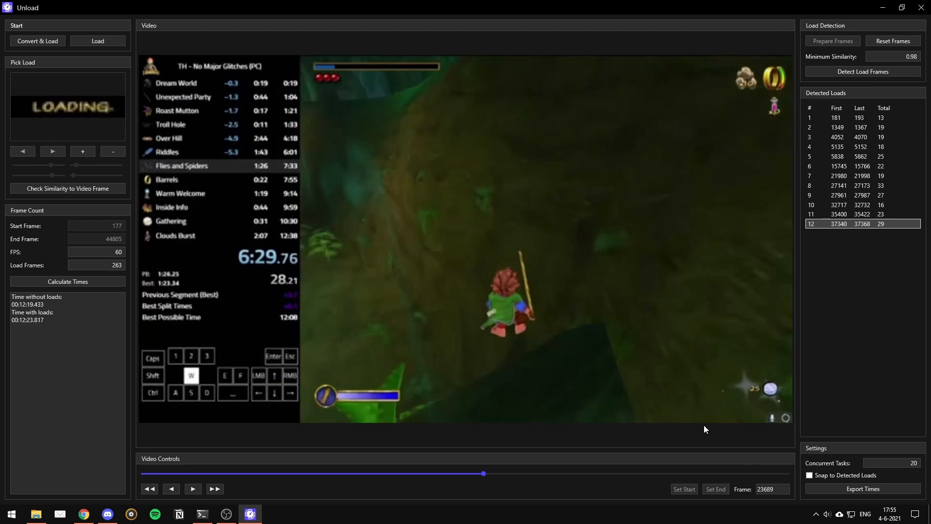
{"action": "left_click", "coordinate": [814, 475]}
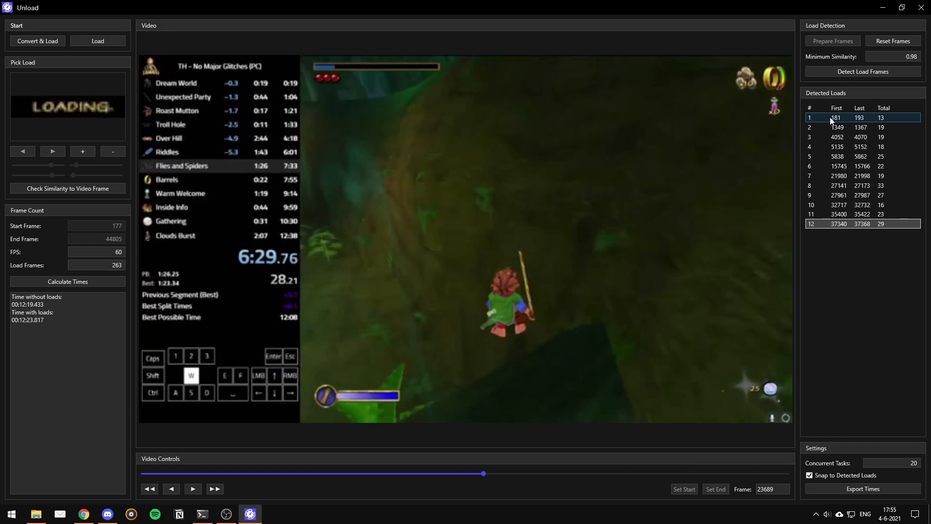
Step: Jump to the first detected load, then lower the minimum similarity to 0.90 and detect the load frames again
{"action": "left_click", "coordinate": [830, 117]}
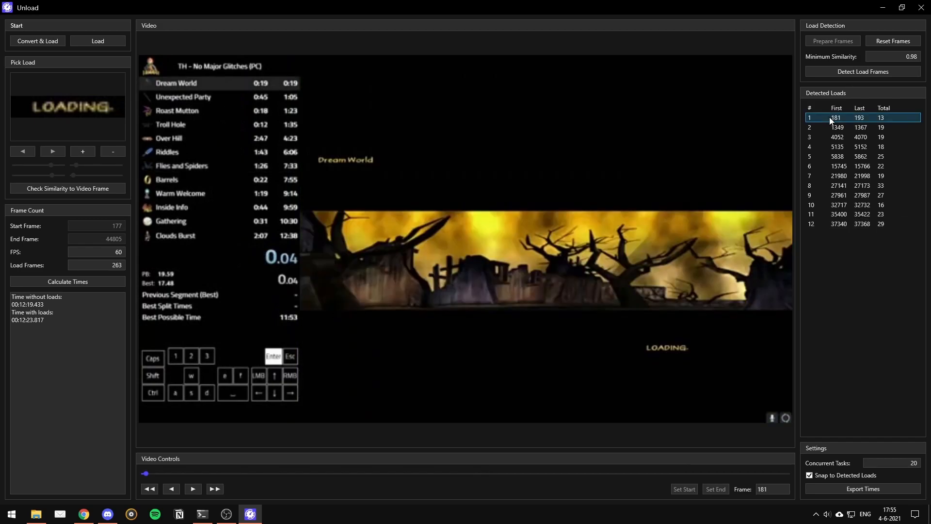
{"action": "left_click", "coordinate": [917, 56]}
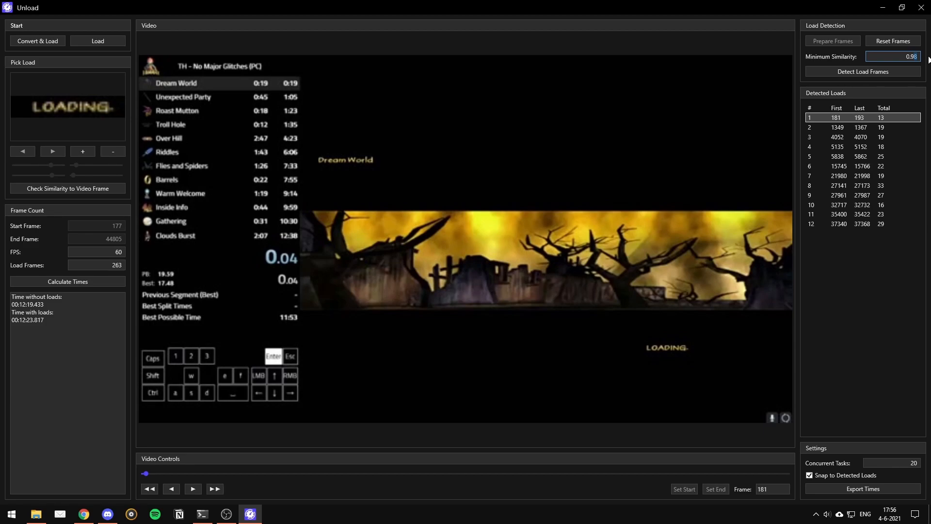
{"action": "key", "text": "BackSpace"}
{"action": "type", "text": "0"}
{"action": "left_click_drag", "start_coordinate": [906, 56], "coordinate": [922, 58]}
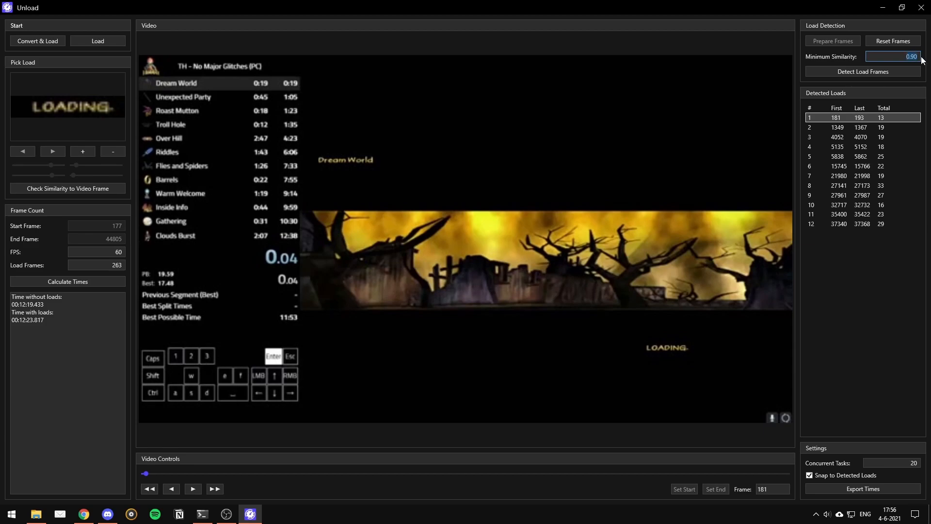
{"action": "left_click", "coordinate": [878, 71]}
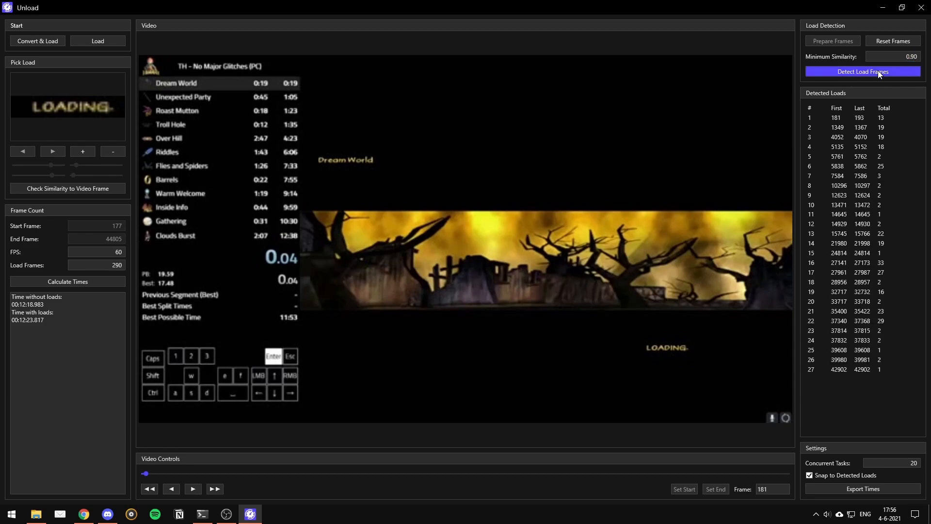
Step: Inspect the short detected loads 5 and 7 through 11 by jumping to the first frame of each
{"action": "left_click", "coordinate": [861, 158]}
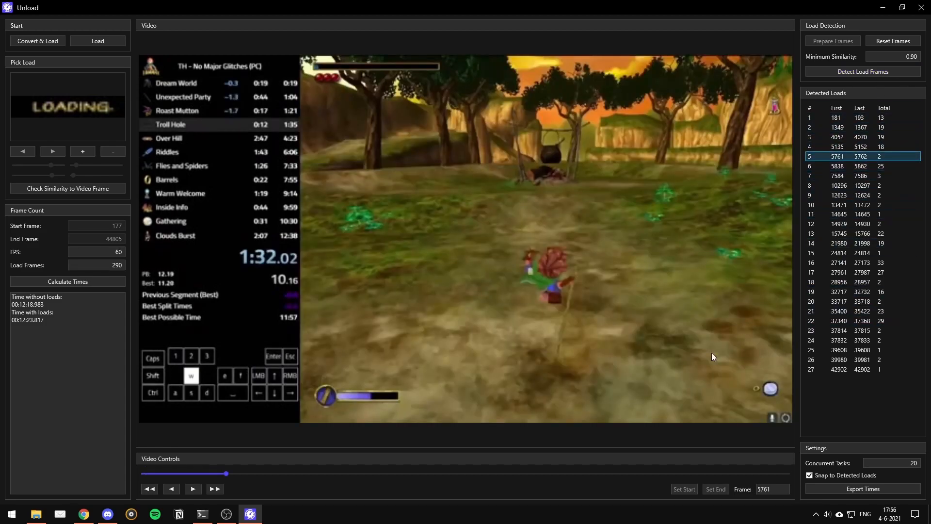
{"action": "left_click", "coordinate": [853, 180]}
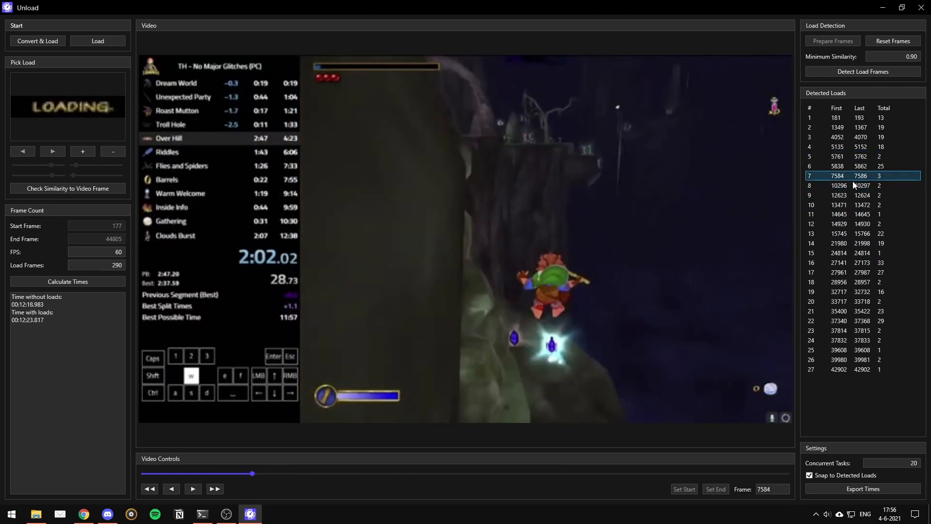
{"action": "left_click", "coordinate": [852, 185]}
{"action": "left_click", "coordinate": [851, 197]}
{"action": "left_click", "coordinate": [850, 204]}
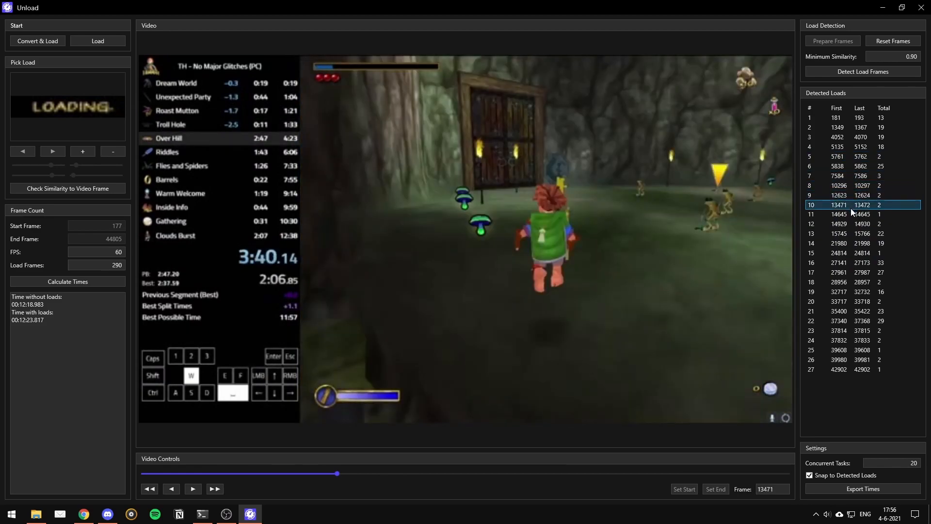
{"action": "left_click", "coordinate": [848, 216]}
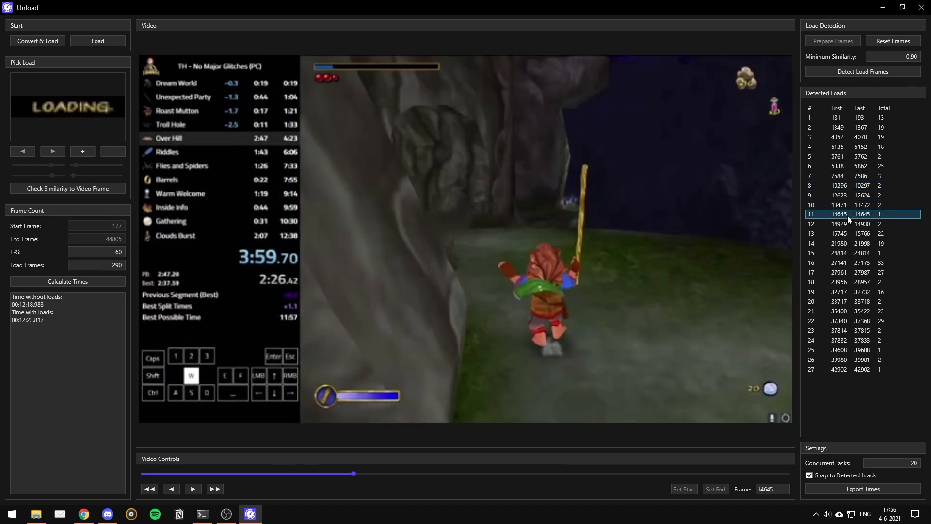
Step: Check the similarity of the LOADING text crop to frame 14645 and revisit detected loads 8 and 7
{"action": "left_click", "coordinate": [66, 189]}
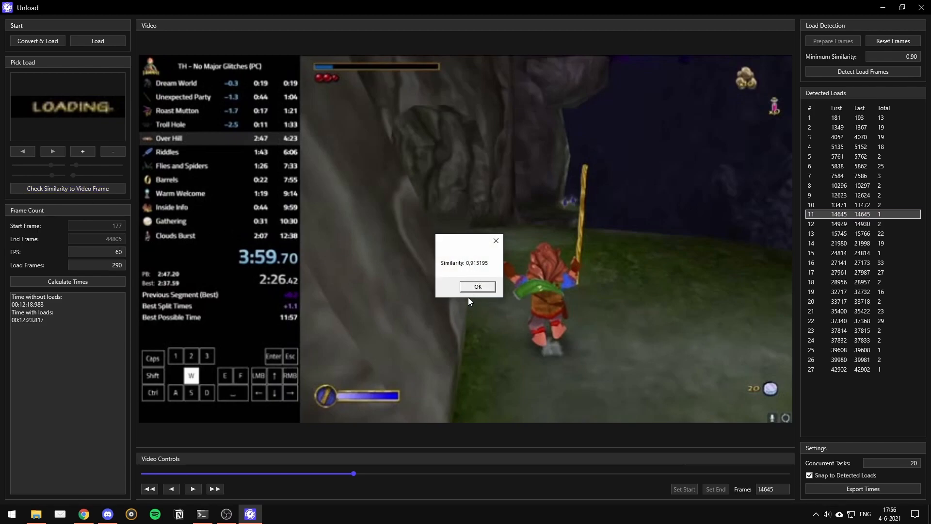
{"action": "left_click", "coordinate": [479, 286]}
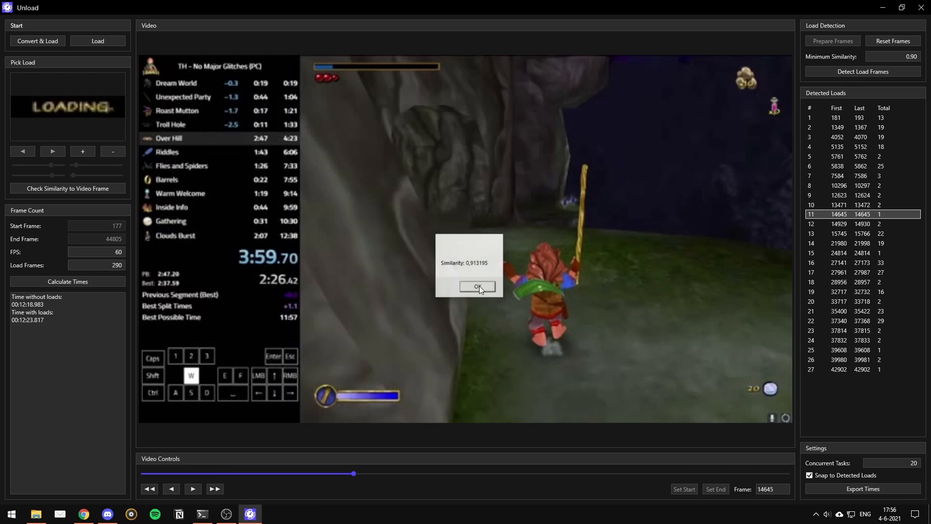
{"action": "left_click", "coordinate": [866, 190]}
{"action": "left_click", "coordinate": [876, 179]}
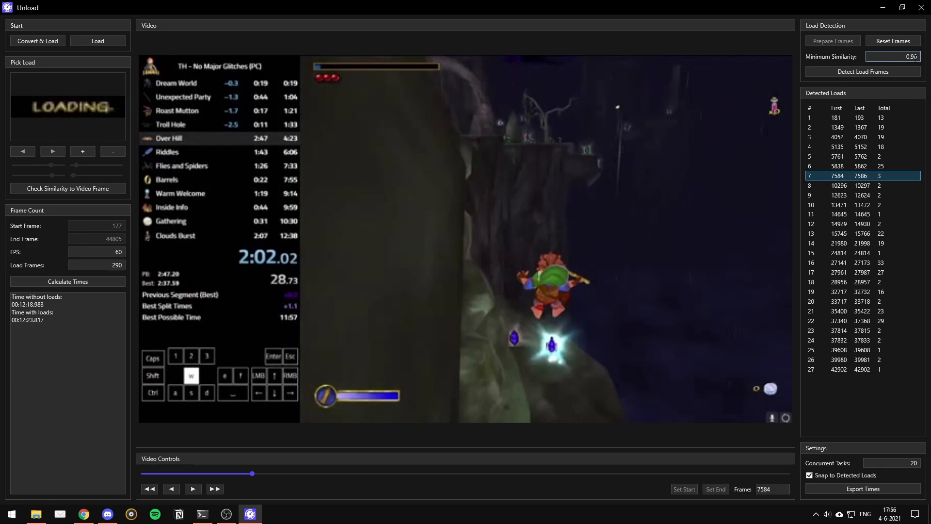
Step: Set the minimum similarity to 0.98 and detect the load frames again
{"action": "left_click", "coordinate": [914, 57]}
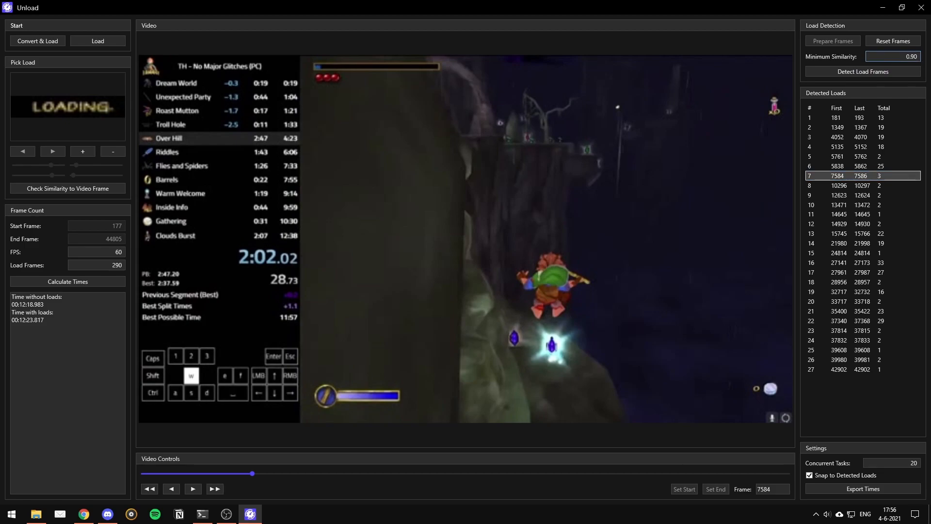
{"action": "key", "text": "BackSpace"}
{"action": "type", "text": "8"}
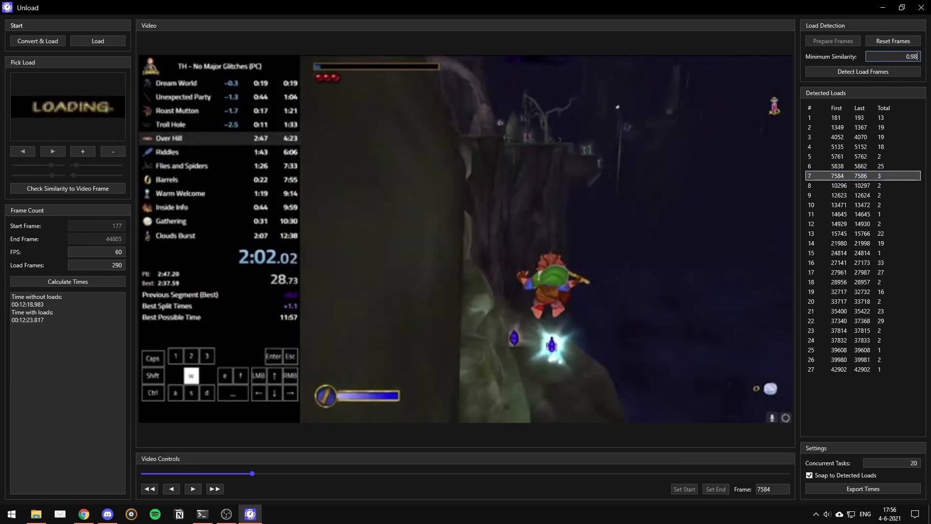
{"action": "left_click", "coordinate": [877, 71]}
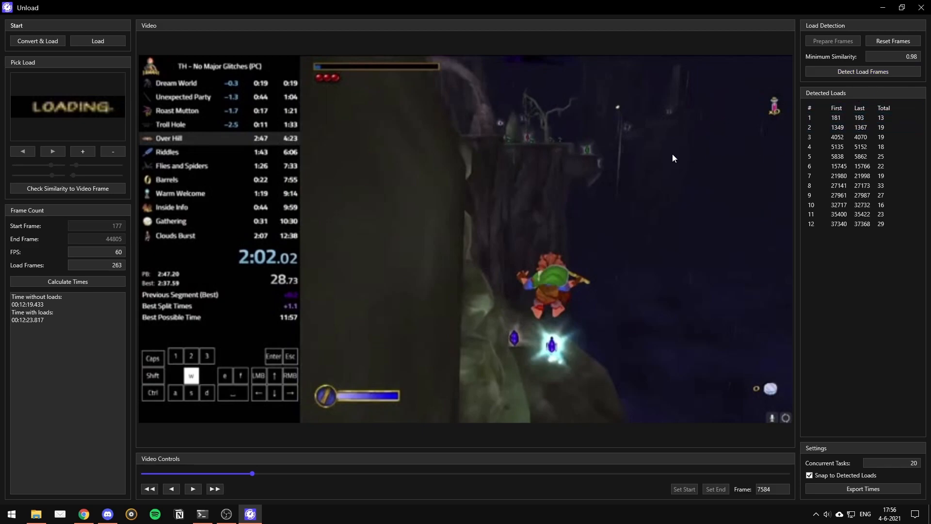
Step: Review the calculated times with and without loads, and tile the Unload window side by side with the Chrome window
{"action": "left_click_drag", "start_coordinate": [11, 297], "coordinate": [72, 328]}
{"action": "left_click", "coordinate": [111, 297]}
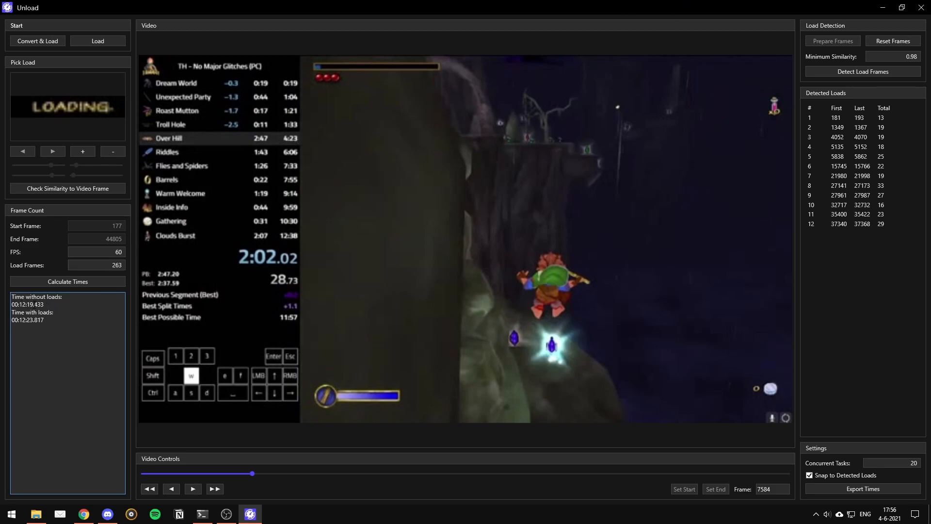
{"action": "left_click_drag", "start_coordinate": [35, 304], "coordinate": [44, 304]}
{"action": "key", "text": "super+Left"}
{"action": "left_click", "coordinate": [796, 116]}
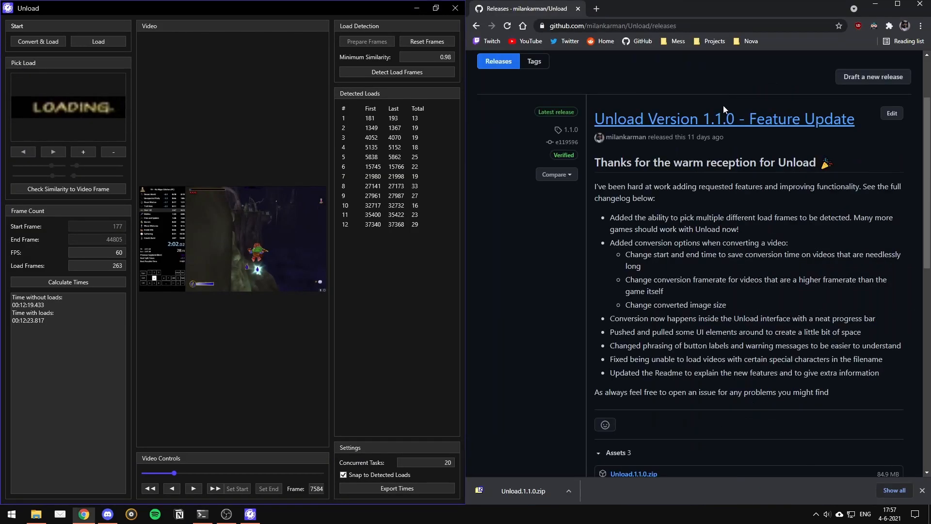
Step: Open The Hobbit's No Major Glitches PC leaderboard on speedrun.com in a new tab to compare the first-place times
{"action": "left_click", "coordinate": [596, 8]}
{"action": "type", "text": "spee"}
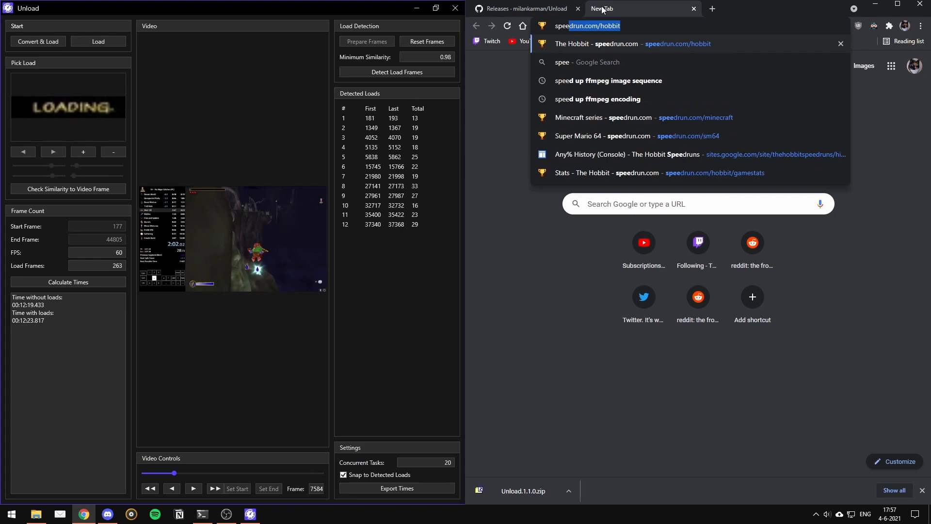
{"action": "key", "text": "Return"}
{"action": "scroll", "coordinate": [625, 223], "scroll_direction": "down", "scroll_amount": 7}
{"action": "left_click", "coordinate": [593, 272]}
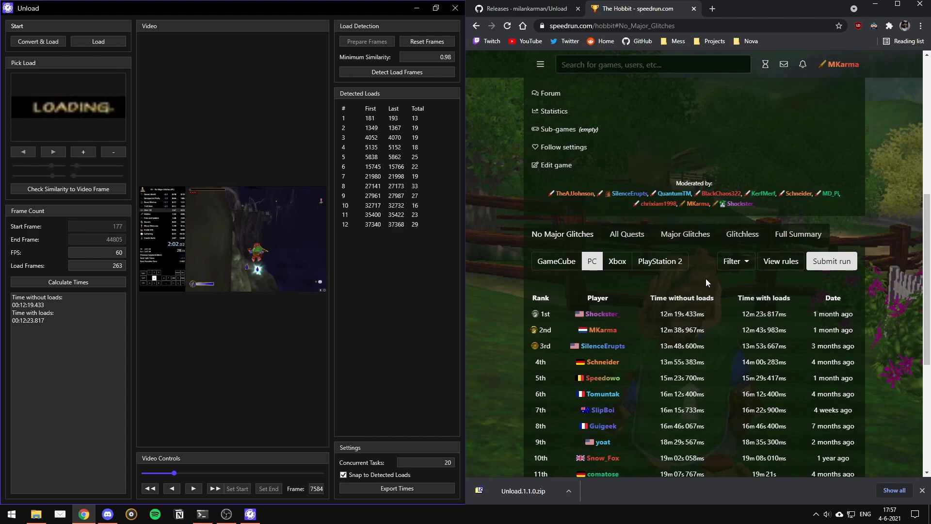
{"action": "scroll", "coordinate": [706, 278], "scroll_direction": "down", "scroll_amount": 1}
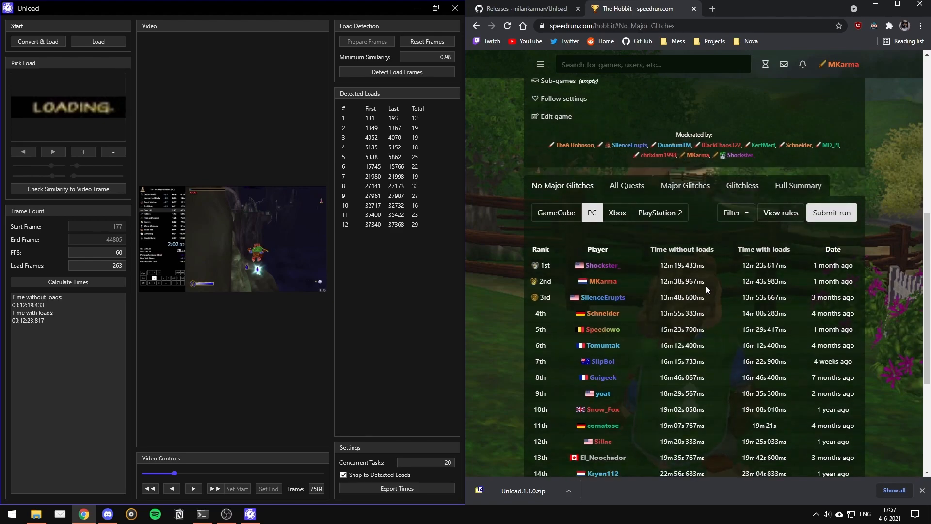
Step: Switch back to a maximized Unload and export the times to a CSV file named with the runner's handle plus "World Record"
{"action": "double_click", "coordinate": [333, 9]}
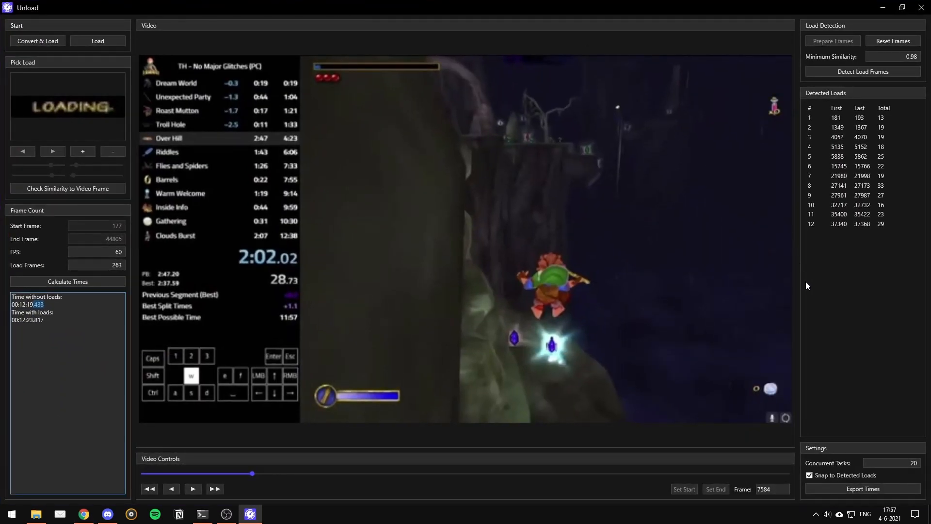
{"action": "left_click", "coordinate": [874, 489]}
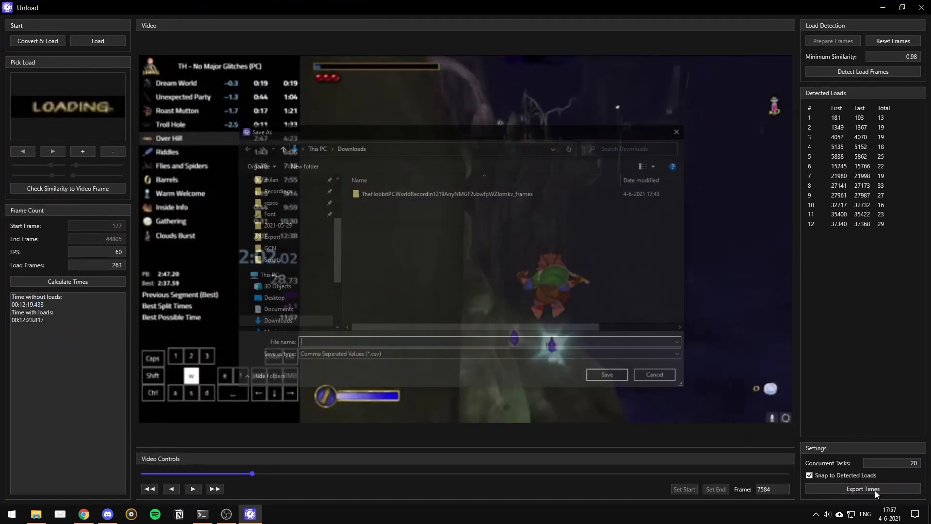
{"action": "type", "text": "Shockster World Record"}
{"action": "key", "text": "Return"}
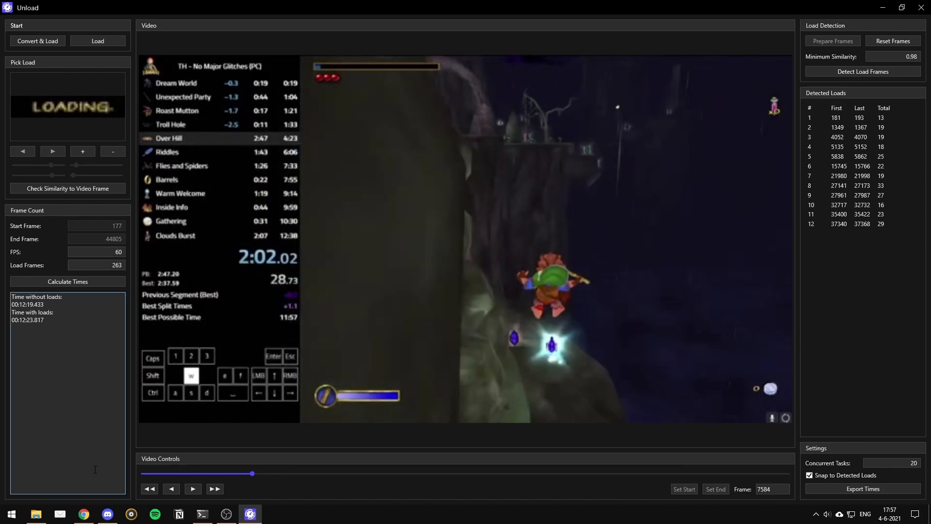
Step: Open the exported World Record CSV file from the Downloads folder in LibreOffice Calc
{"action": "left_click", "coordinate": [36, 514]}
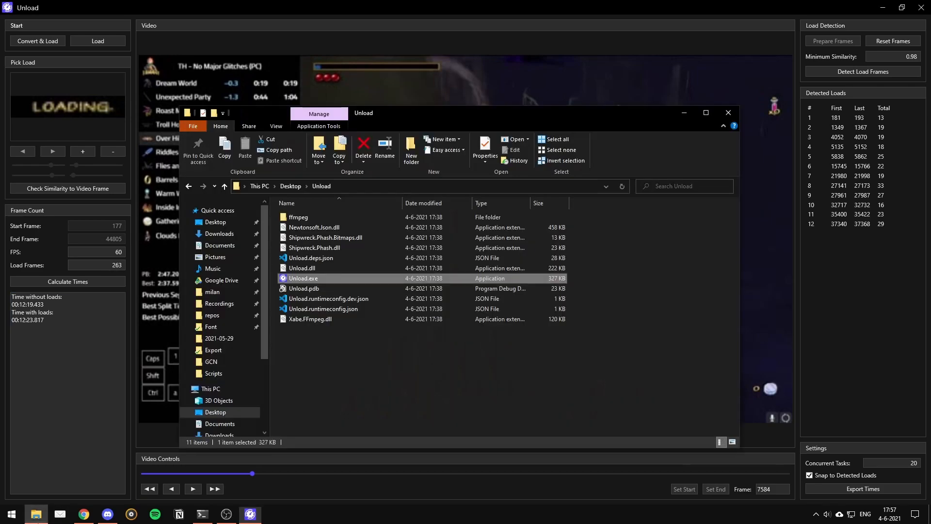
{"action": "left_click", "coordinate": [219, 233]}
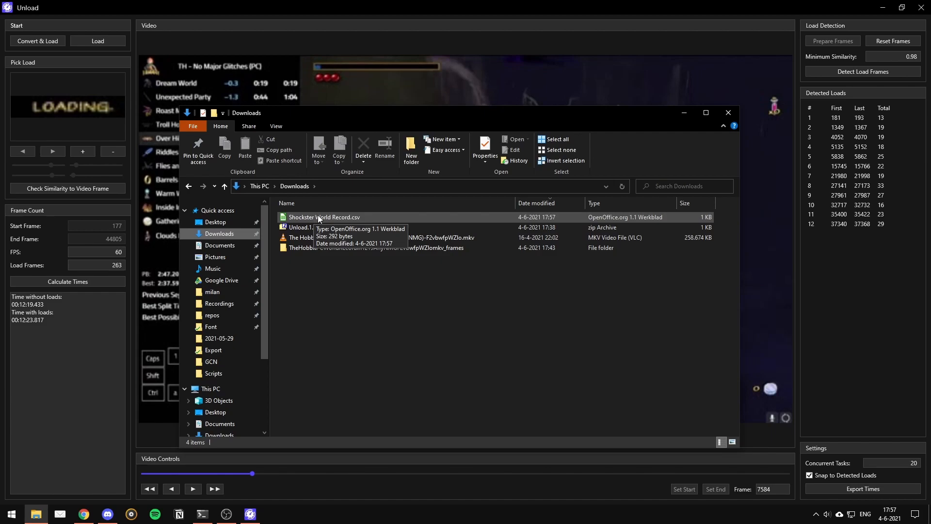
{"action": "left_click", "coordinate": [318, 218]}
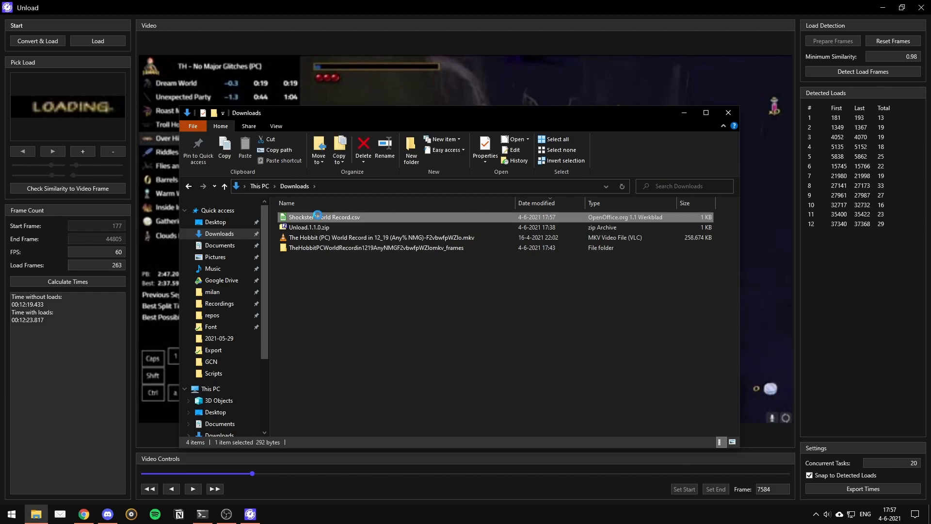
{"action": "double_click", "coordinate": [319, 218]}
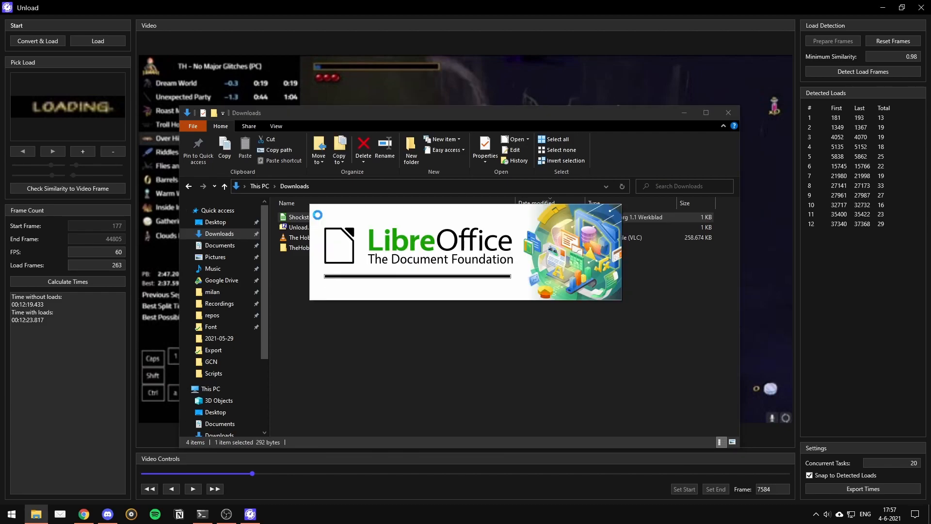
{"action": "left_click", "coordinate": [488, 378]}
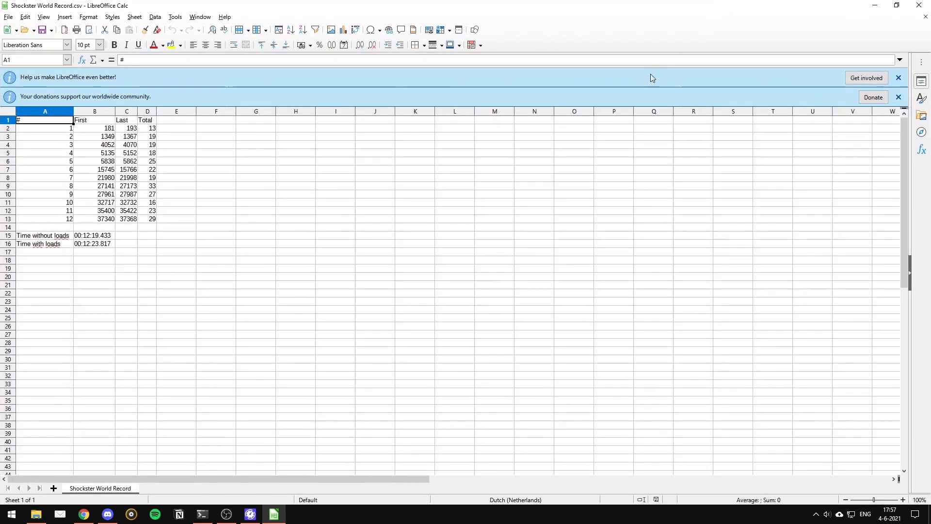
Step: Review the First, Last and Total load columns and the times with and without loads, then return to Unload
{"action": "left_click_drag", "start_coordinate": [94, 128], "coordinate": [114, 210]}
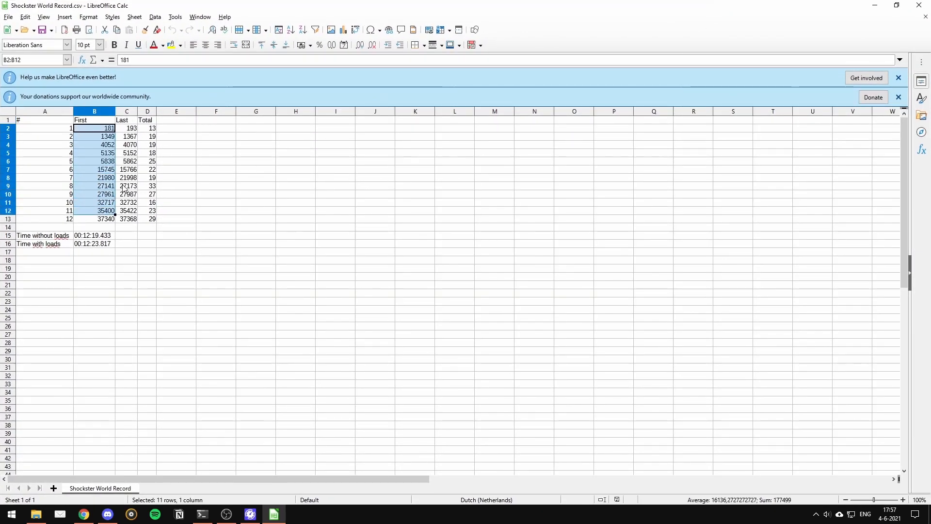
{"action": "left_click_drag", "start_coordinate": [136, 130], "coordinate": [127, 209]}
{"action": "left_click_drag", "start_coordinate": [153, 127], "coordinate": [148, 212]}
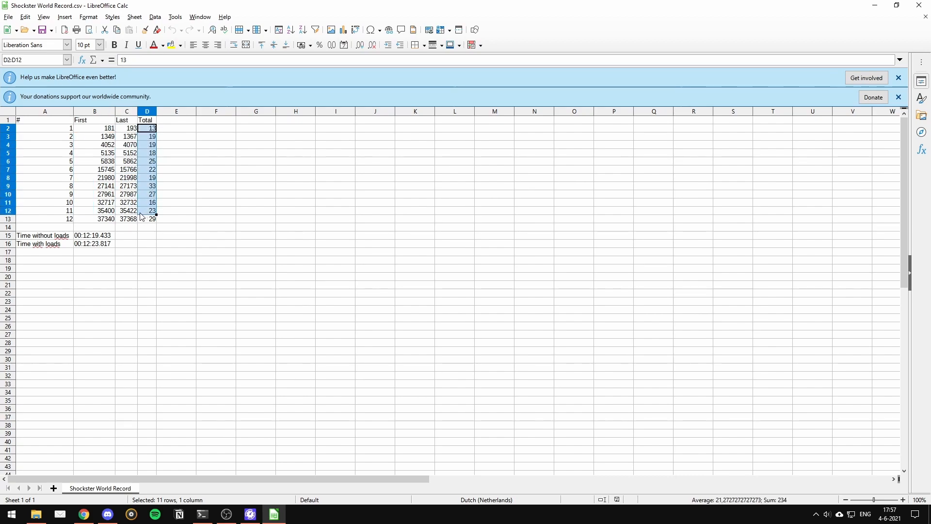
{"action": "left_click_drag", "start_coordinate": [43, 228], "coordinate": [81, 245]}
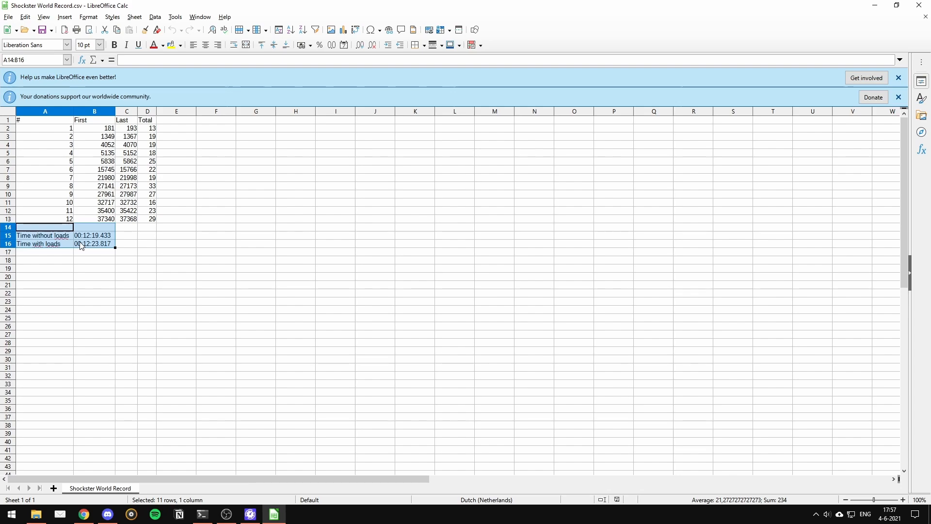
{"action": "left_click", "coordinate": [195, 251]}
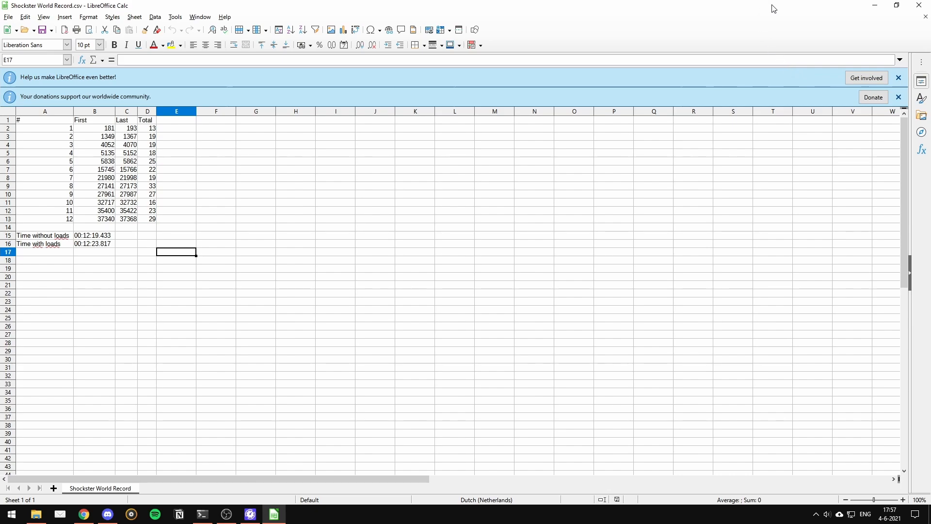
{"action": "left_click_drag", "start_coordinate": [772, 6], "coordinate": [0, 204]}
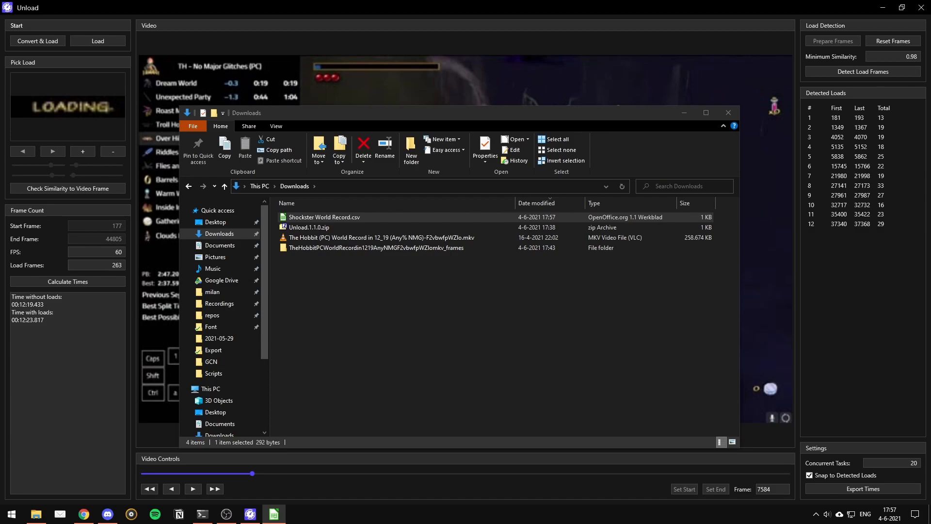
{"action": "left_click", "coordinate": [489, 5]}
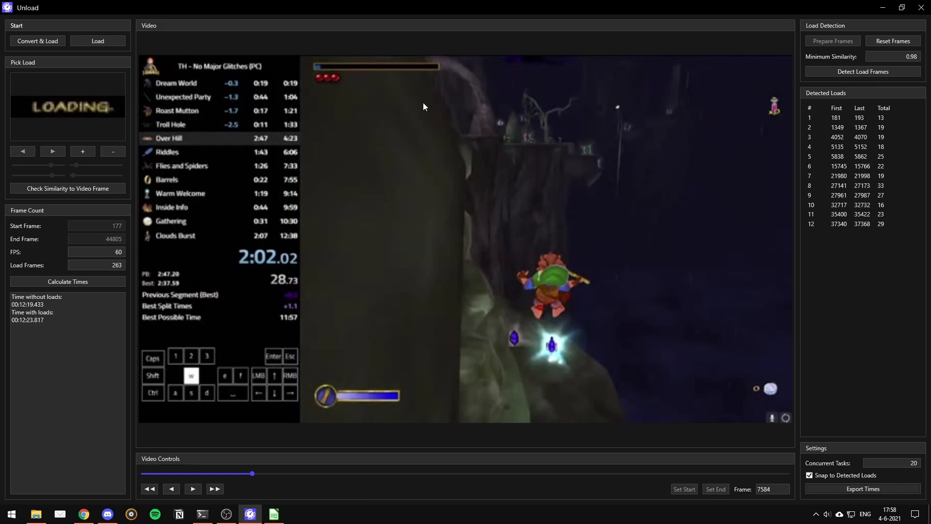
Step: Close Unload and relaunch Unload.exe from the Unload folder on the Desktop
{"action": "left_click", "coordinate": [927, 5]}
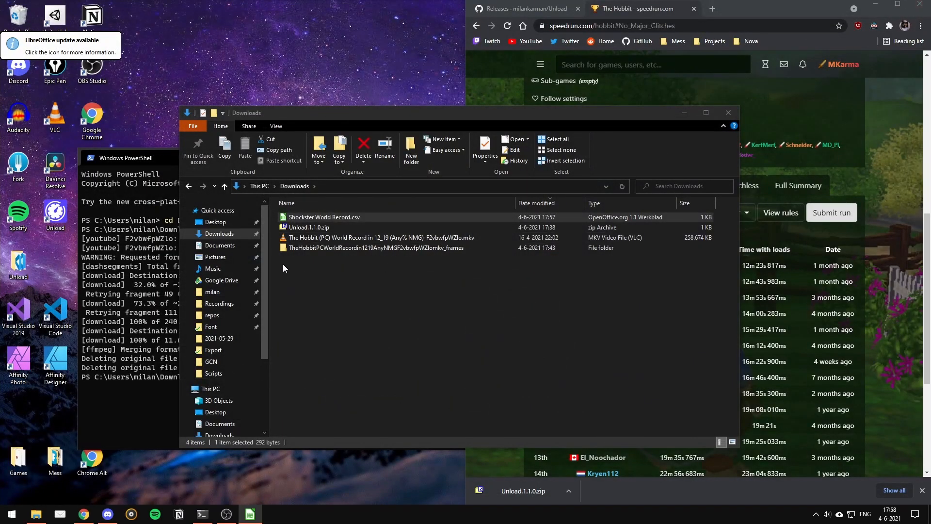
{"action": "left_click", "coordinate": [215, 222]}
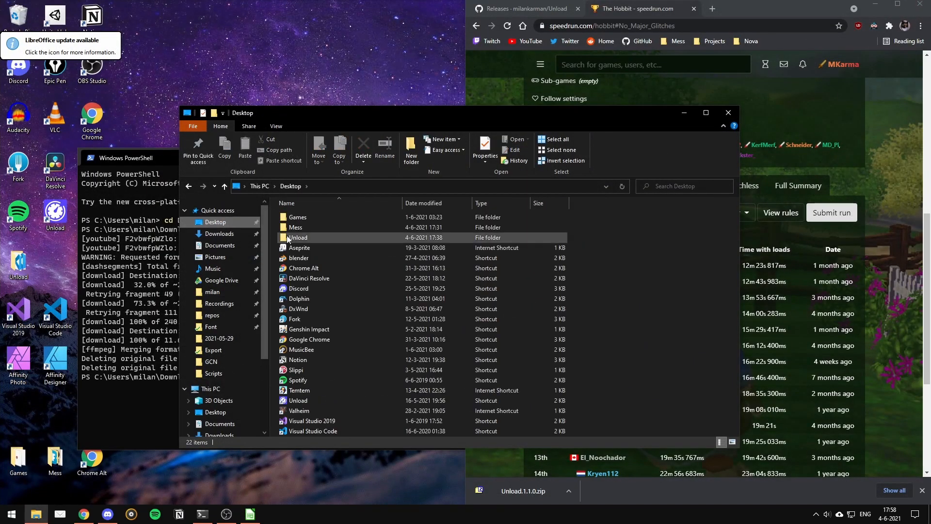
{"action": "double_click", "coordinate": [328, 238]}
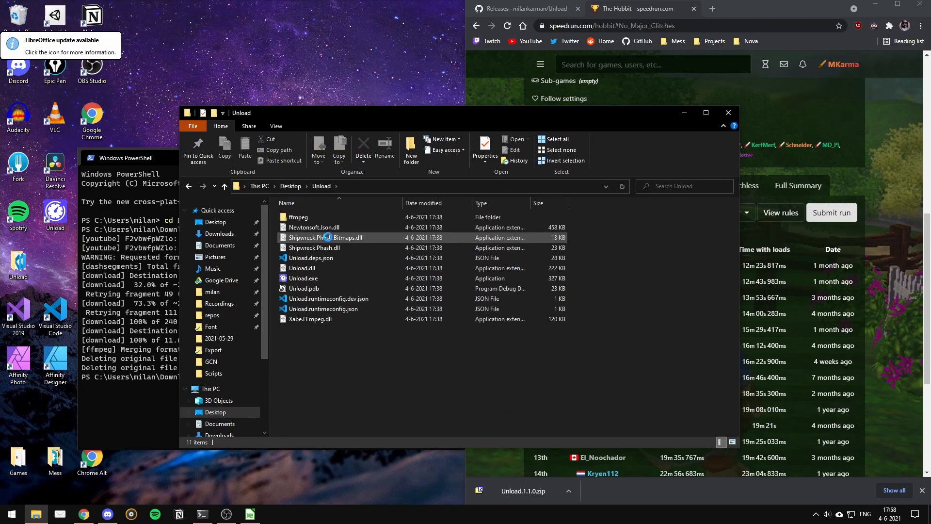
{"action": "left_click", "coordinate": [320, 279]}
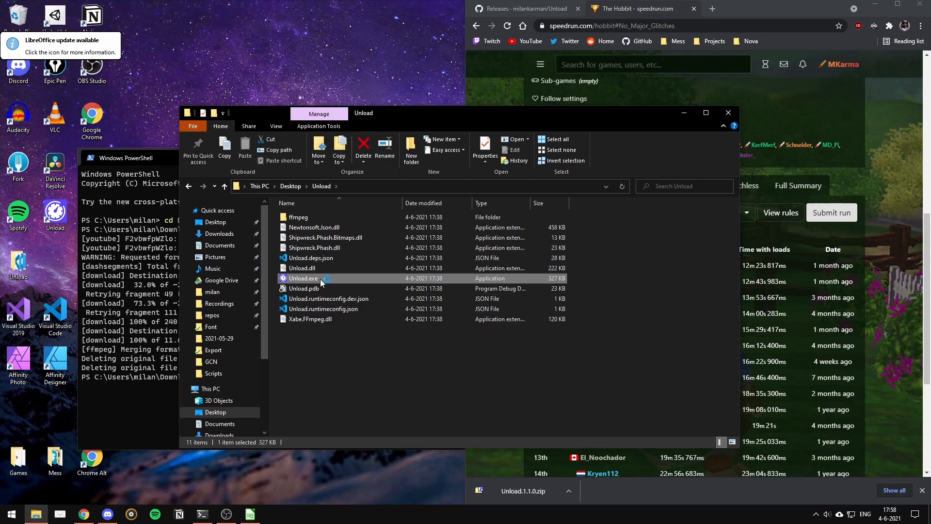
{"action": "left_click", "coordinate": [659, 59]}
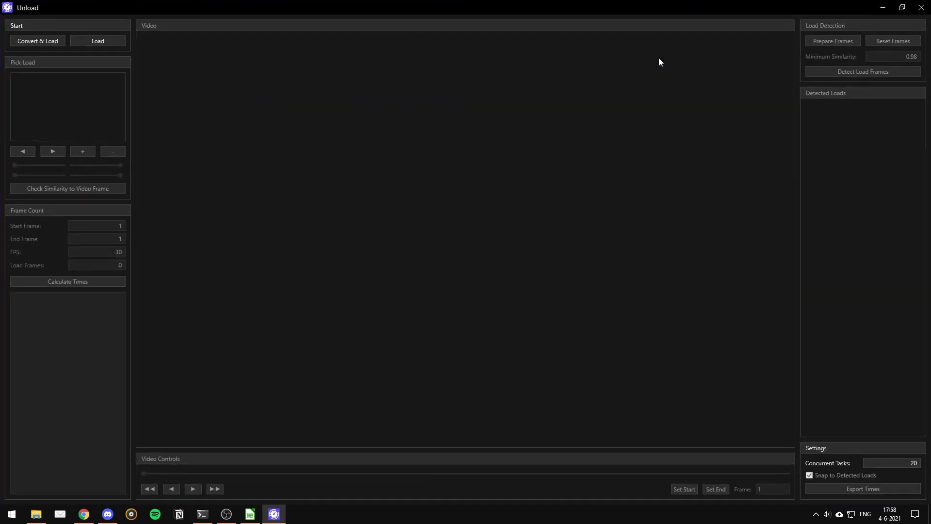
Step: Load the already converted video "The Hobbit (PC) World Record in 12_19 (Any% NMG)-F2vbwfpWZlo.mkv" without reconverting and scrub to frame 24164
{"action": "left_click", "coordinate": [94, 41]}
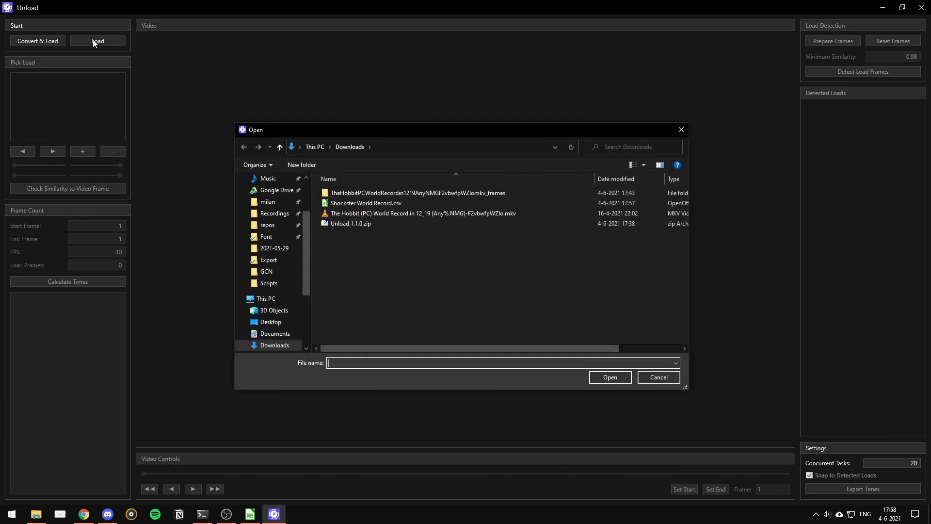
{"action": "left_click", "coordinate": [457, 192]}
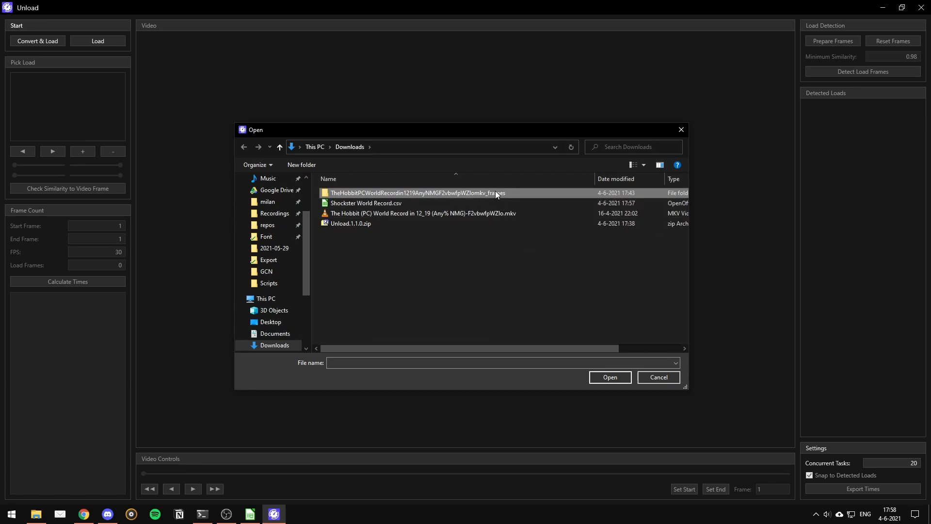
{"action": "left_click", "coordinate": [481, 214]}
{"action": "left_click", "coordinate": [609, 378]}
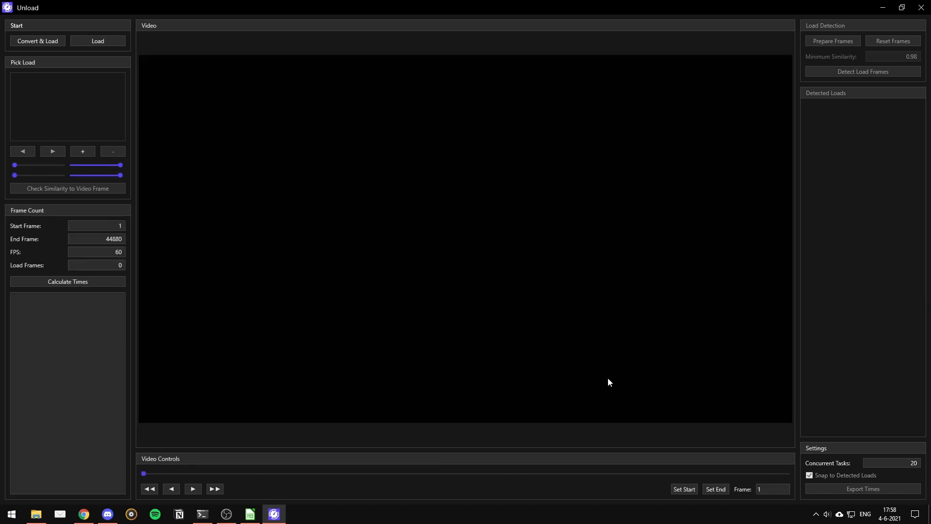
{"action": "left_click_drag", "start_coordinate": [145, 473], "coordinate": [491, 477]}
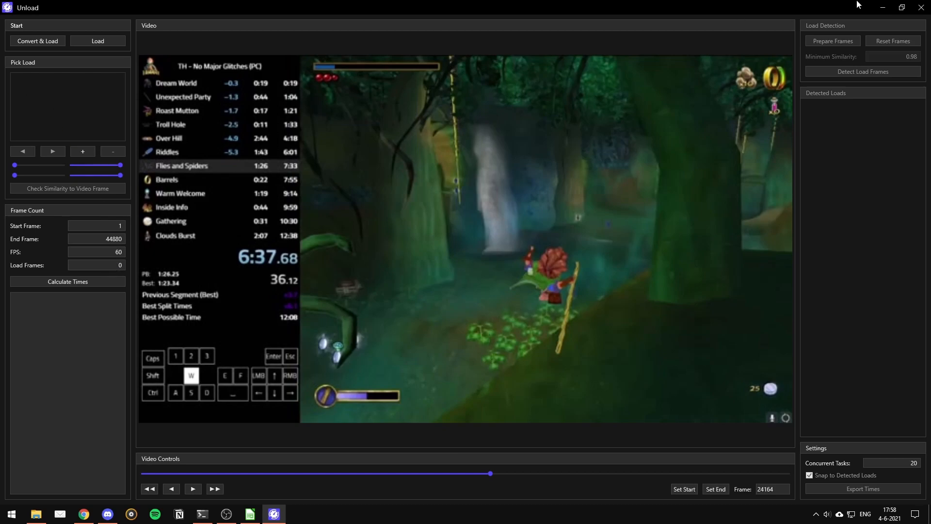
Step: Minimize Unload, maximize Chrome and go from the GitHub releases page to the Unload repository's main page
{"action": "left_click", "coordinate": [883, 7]}
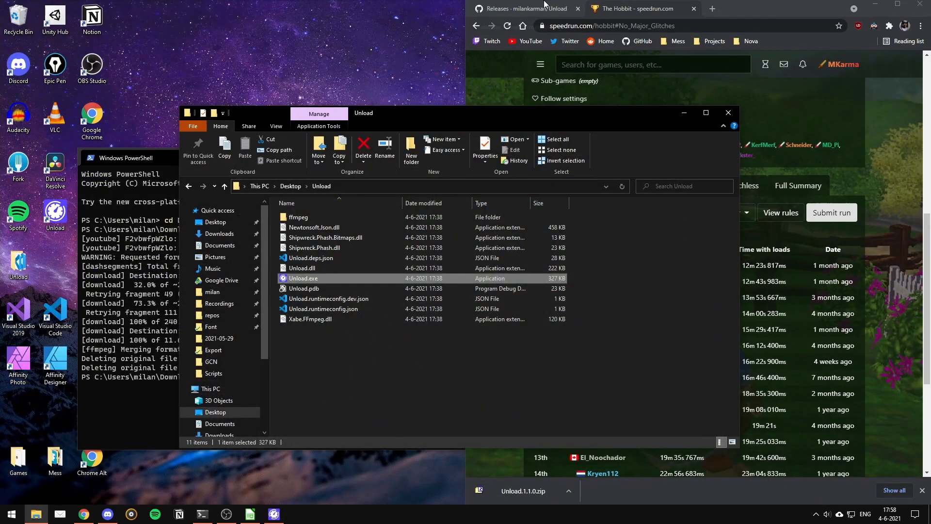
{"action": "double_click", "coordinate": [758, 7]}
{"action": "left_click", "coordinate": [73, 6]}
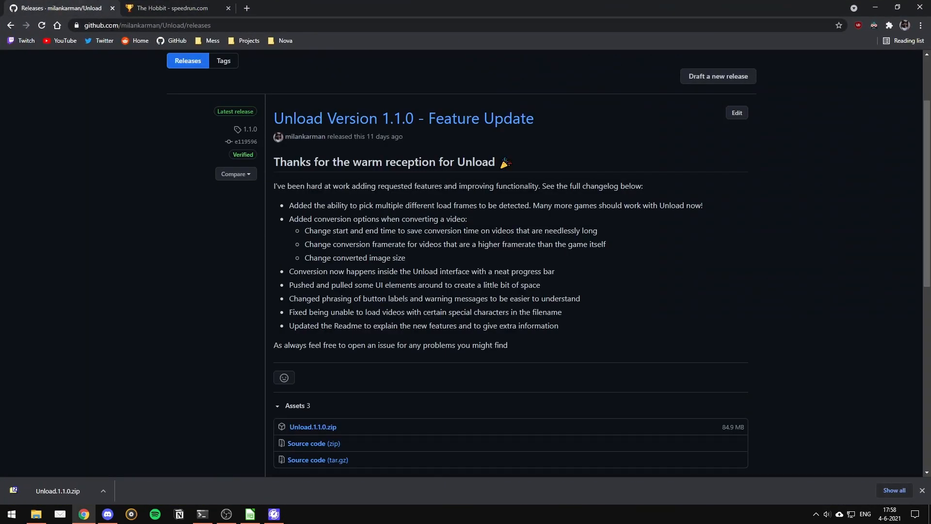
{"action": "scroll", "coordinate": [272, 124], "scroll_direction": "up", "scroll_amount": 3}
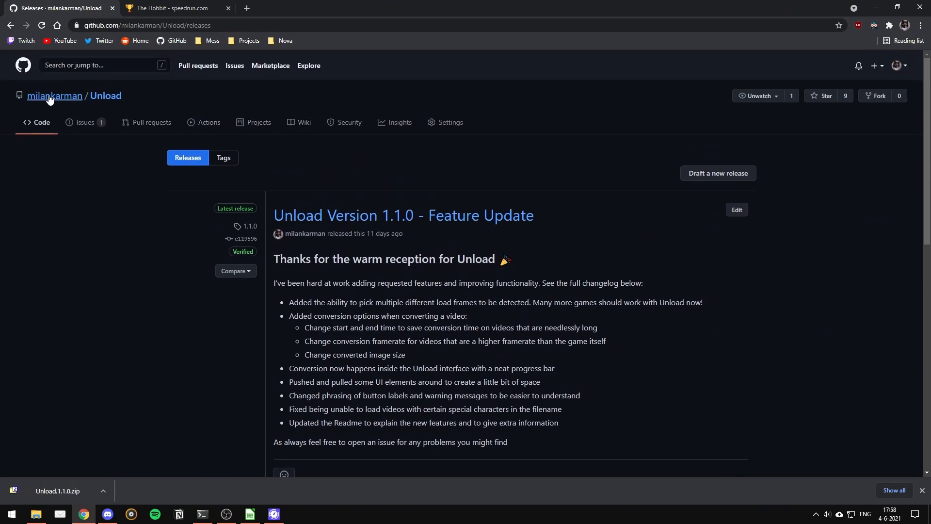
{"action": "left_click", "coordinate": [110, 98]}
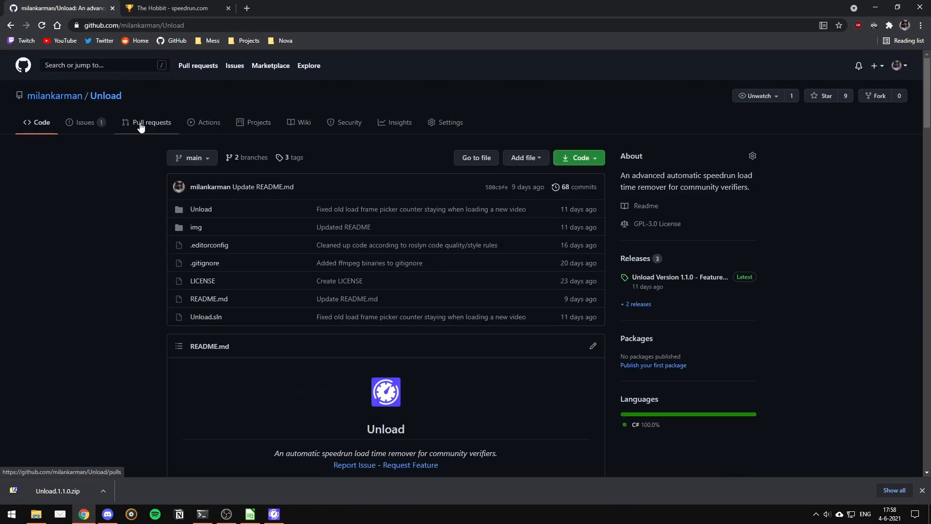
Step: Look through the README's Usage section and return to its table of contents
{"action": "scroll", "coordinate": [213, 148], "scroll_direction": "down", "scroll_amount": 6}
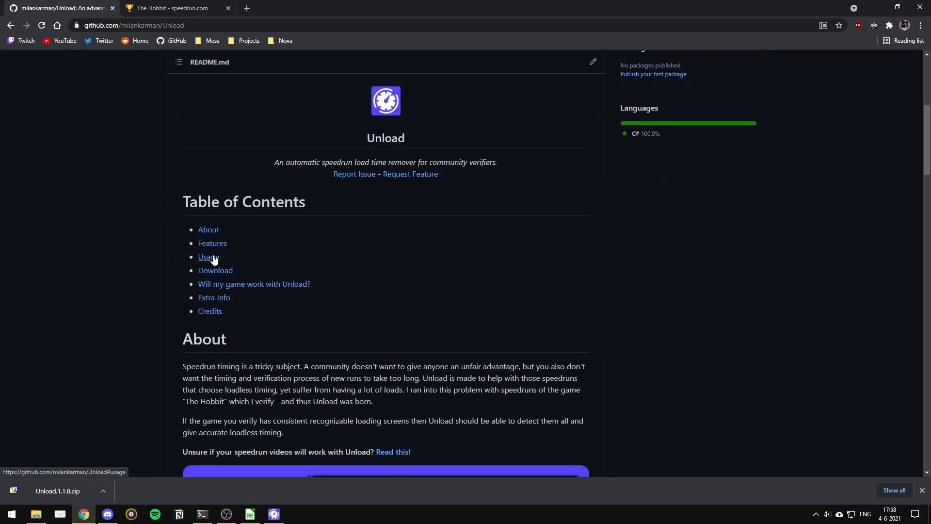
{"action": "left_click", "coordinate": [214, 258]}
{"action": "scroll", "coordinate": [279, 166], "scroll_direction": "down", "scroll_amount": 3}
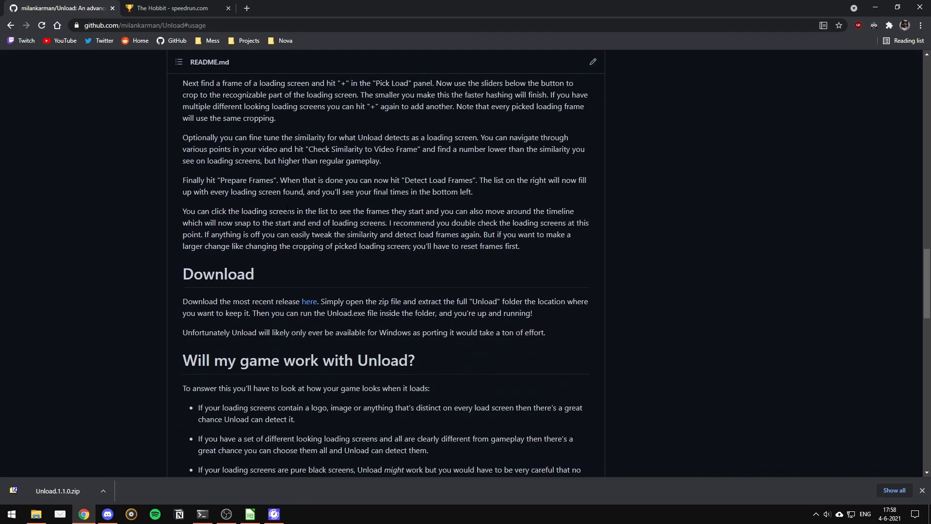
{"action": "scroll", "coordinate": [292, 232], "scroll_direction": "up", "scroll_amount": 5}
{"action": "scroll", "coordinate": [297, 277], "scroll_direction": "down", "scroll_amount": 4}
{"action": "scroll", "coordinate": [681, 316], "scroll_direction": "up", "scroll_amount": 15}
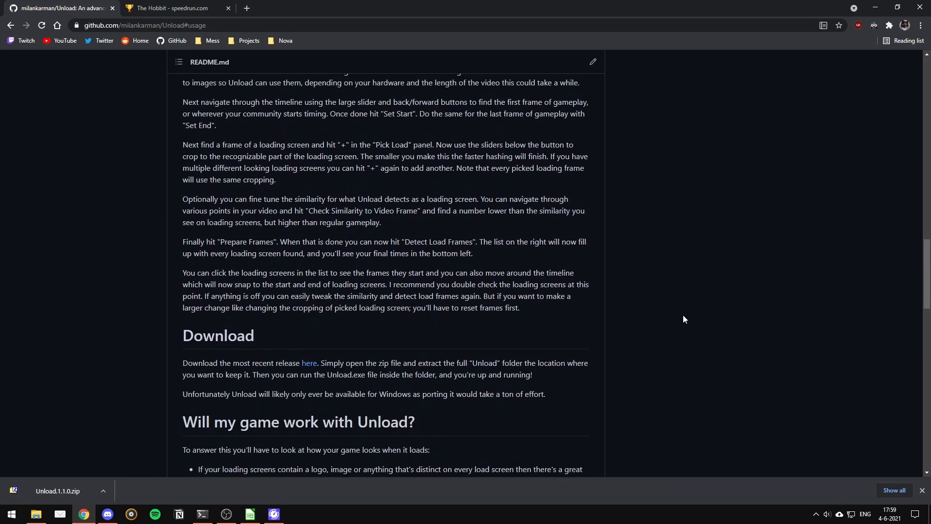
{"action": "scroll", "coordinate": [857, 137], "scroll_direction": "up", "scroll_amount": 3}
{"action": "scroll", "coordinate": [362, 276], "scroll_direction": "down", "scroll_amount": 7}
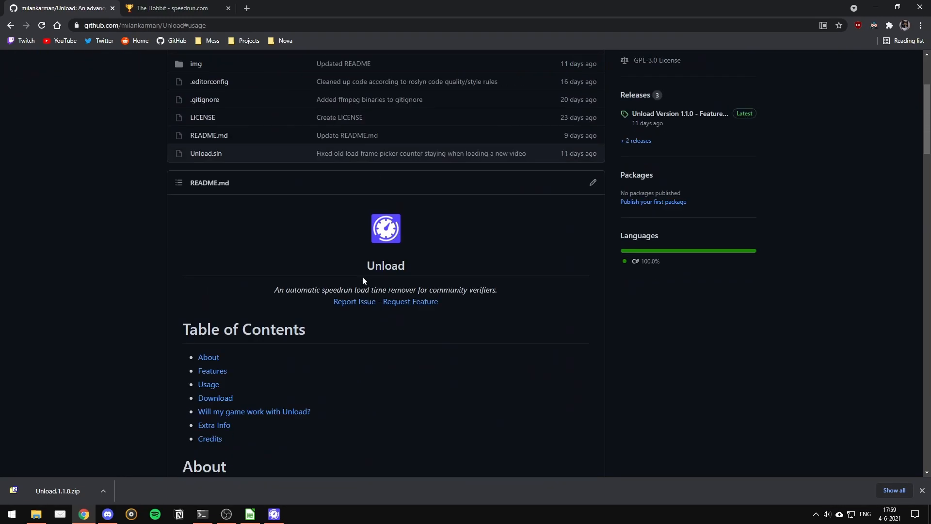
Step: Jump to the README's Extra Info section and examine its questions and answers on how Unload works
{"action": "left_click", "coordinate": [215, 220]}
{"action": "scroll", "coordinate": [215, 220], "scroll_direction": "down", "scroll_amount": 5}
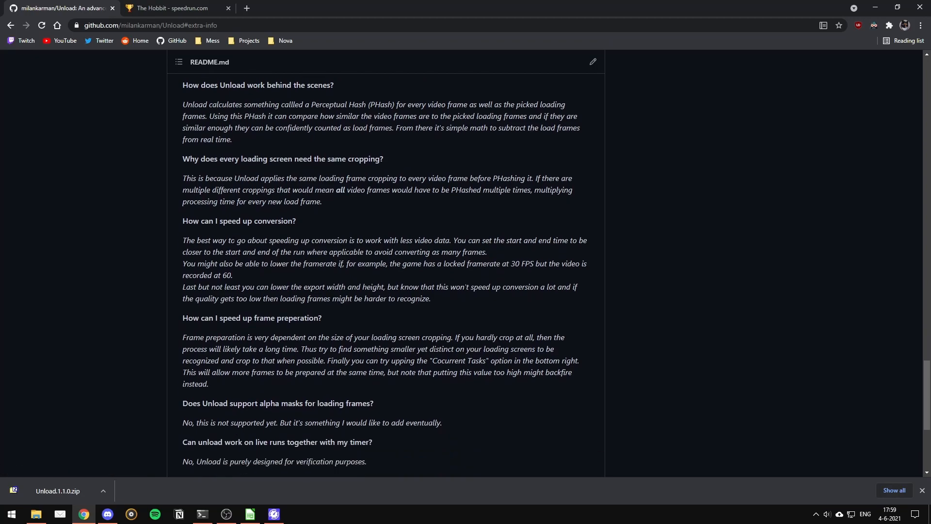
{"action": "scroll", "coordinate": [215, 220], "scroll_direction": "up", "scroll_amount": 2}
{"action": "scroll", "coordinate": [386, 272], "scroll_direction": "up", "scroll_amount": 2}
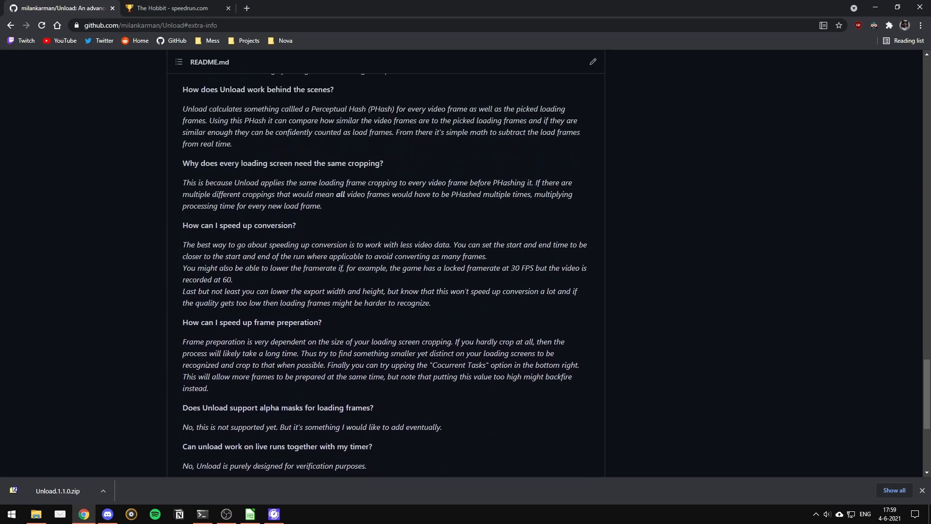